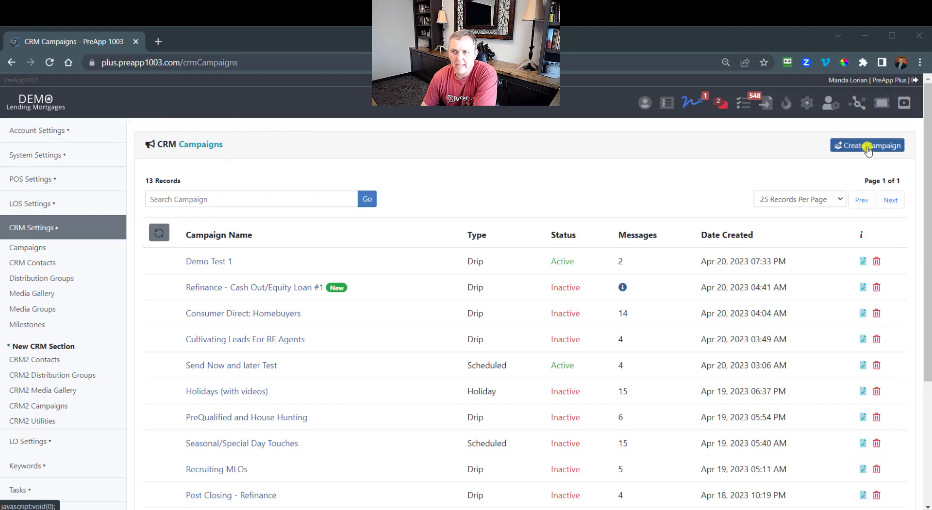
Step: Create a new campaign named "Scheduled Test" with the type Scheduled or Recurring
click(868, 146)
click(479, 140)
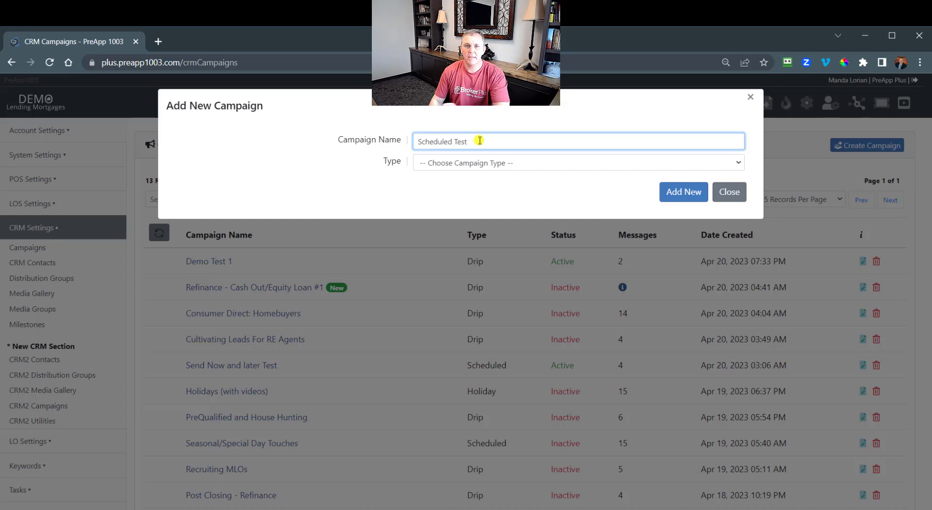
click(485, 162)
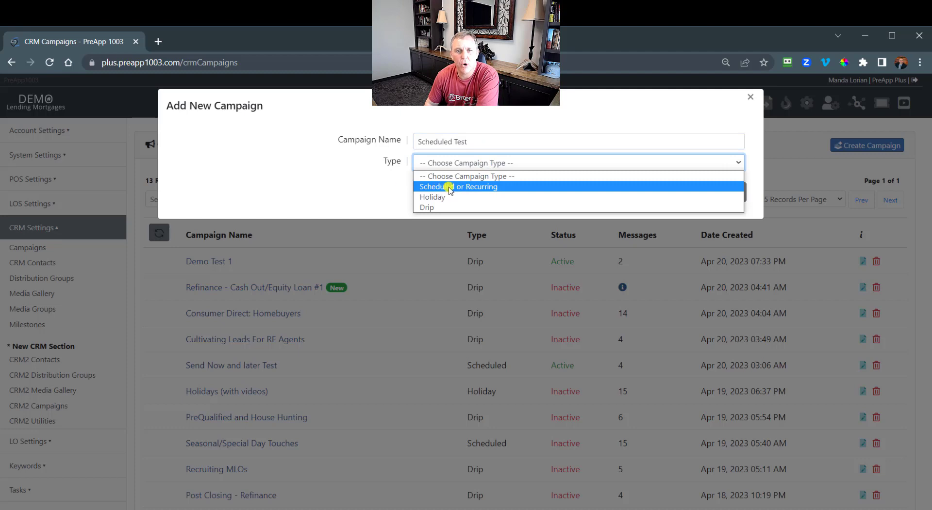
click(450, 187)
click(676, 192)
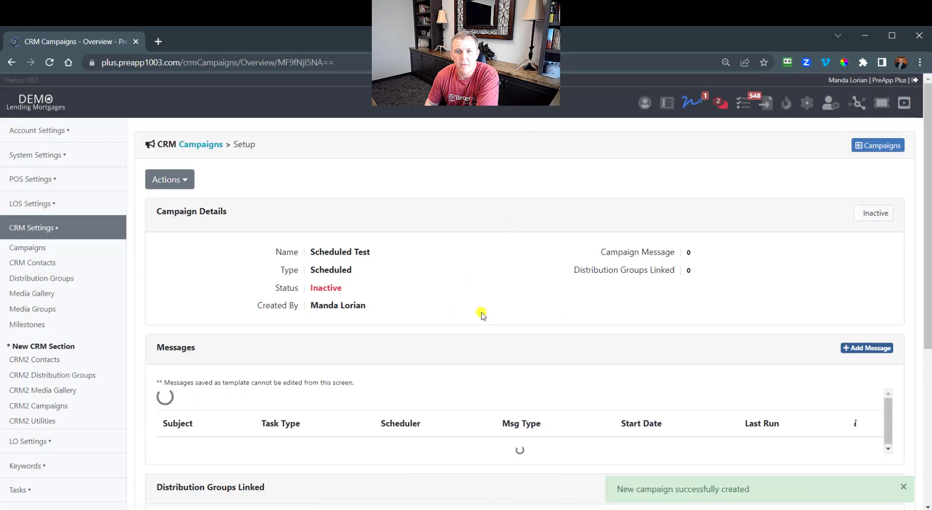
Step: Link the manual distribution group listed just above Testing Groups Distribution Group to the Scheduled Test campaign
scroll(483, 313, down, 3)
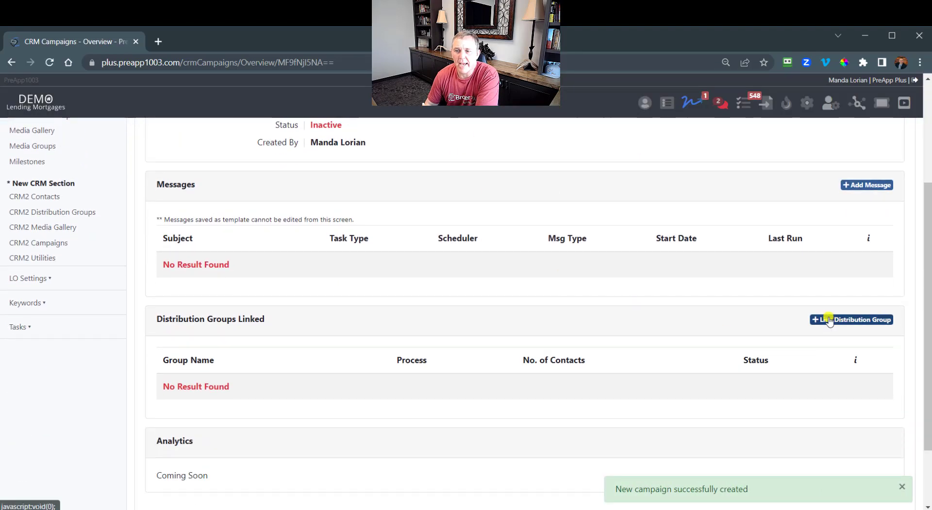
scroll(537, 318, up, 3)
scroll(670, 356, down, 2)
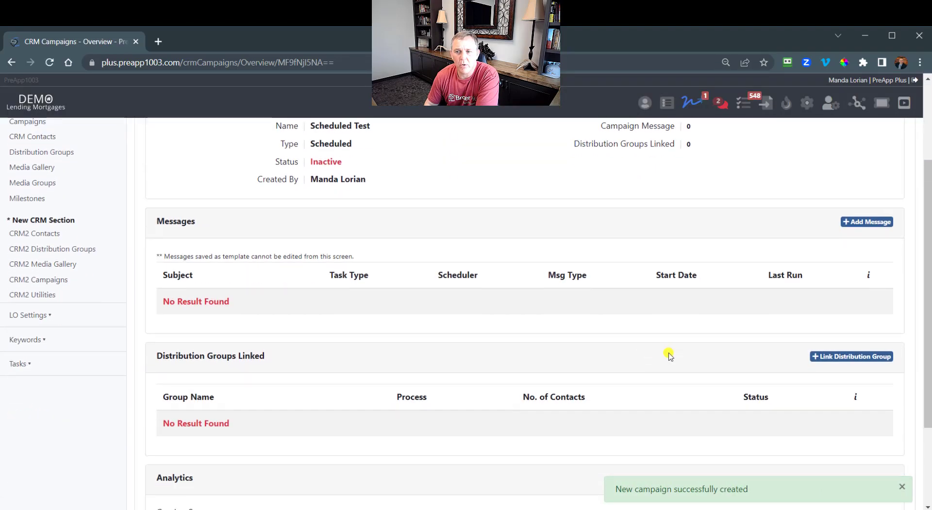
click(830, 356)
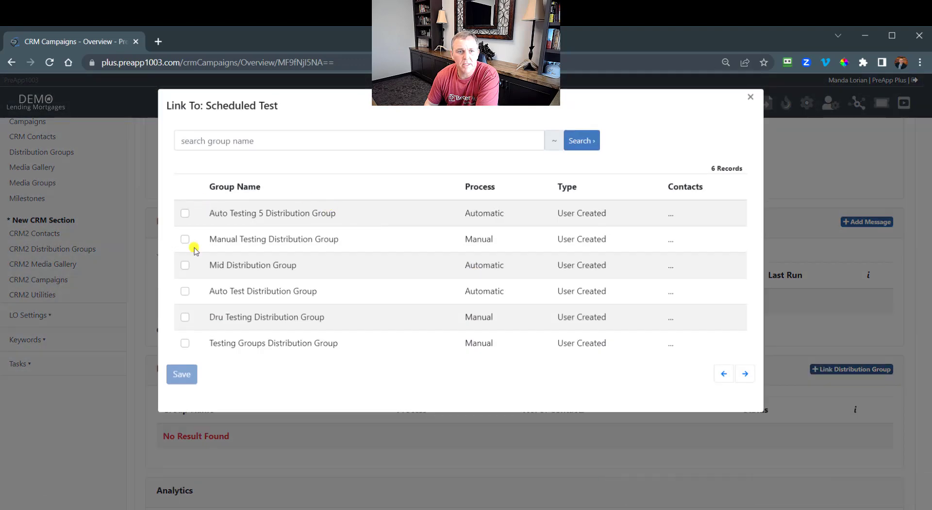
click(183, 318)
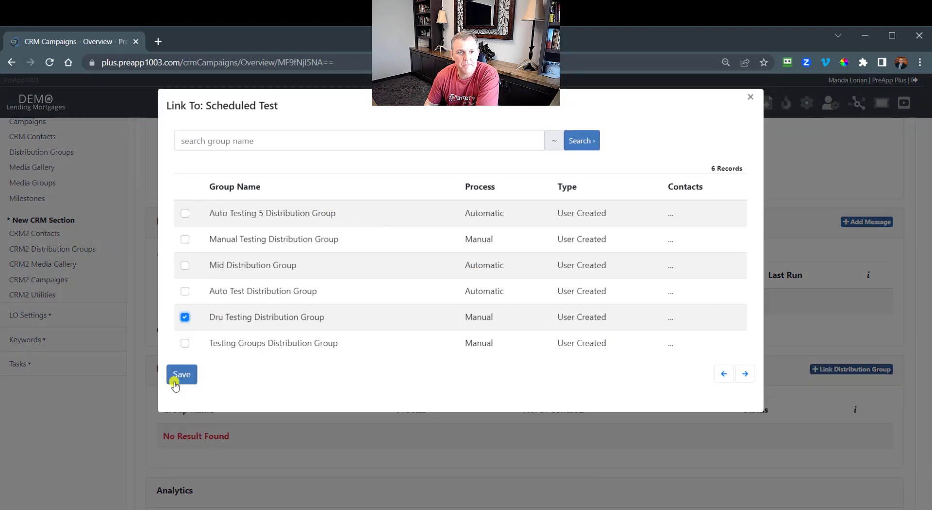
click(181, 374)
click(437, 362)
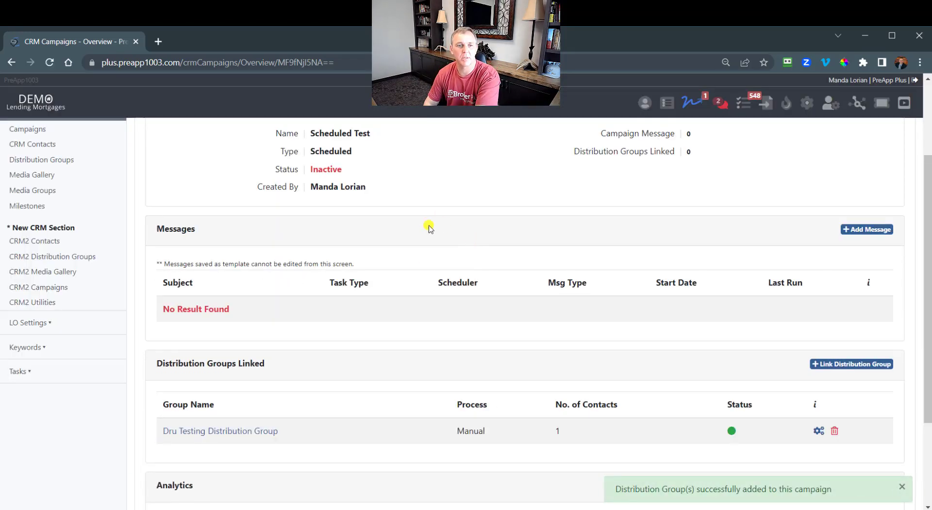
Step: Start a new campaign message of type Email based on the Testing template
scroll(620, 249, up, 3)
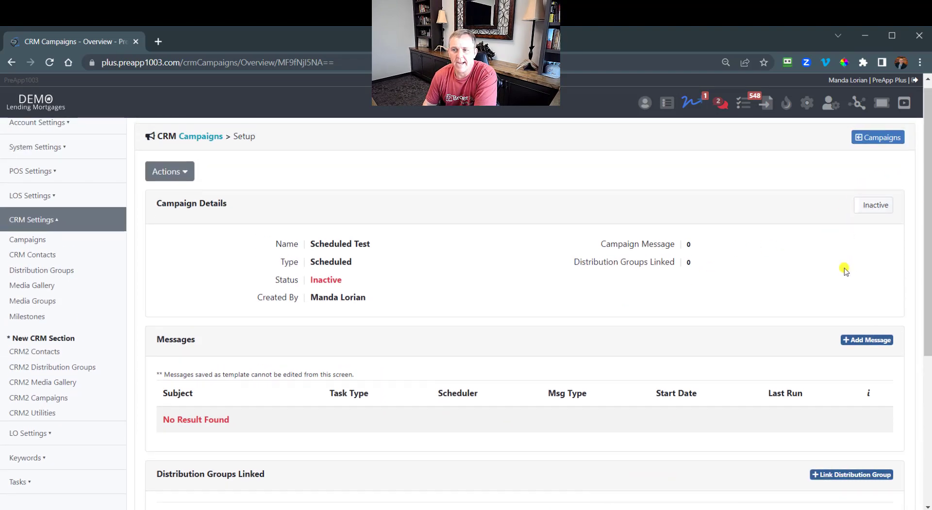
scroll(842, 266, down, 3)
click(865, 159)
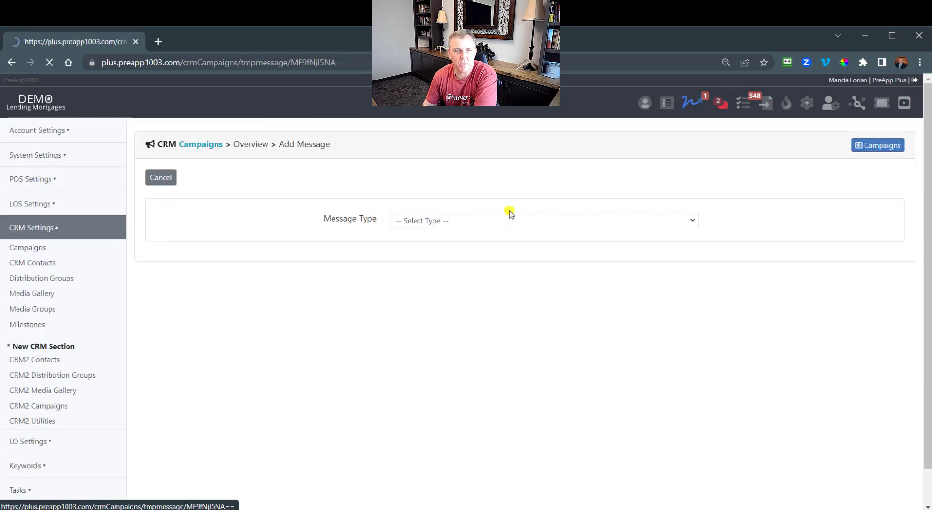
click(450, 224)
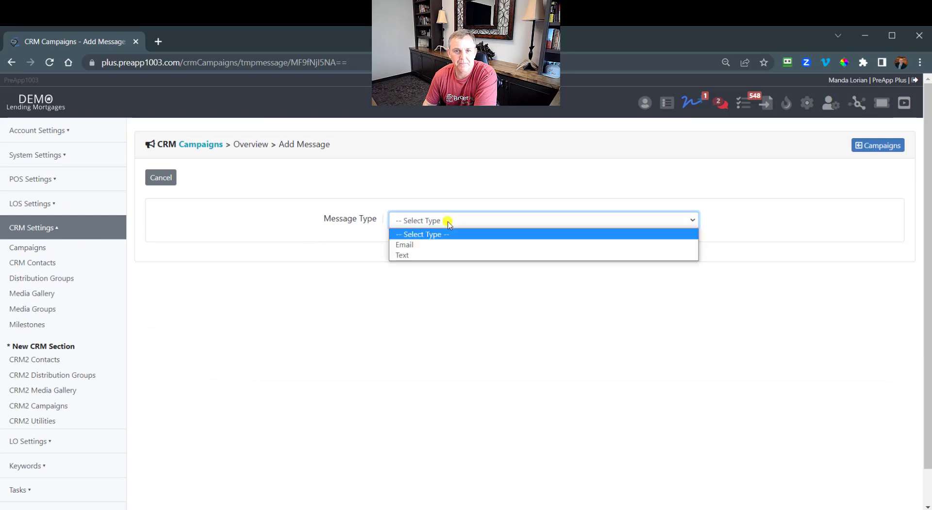
click(421, 247)
click(428, 242)
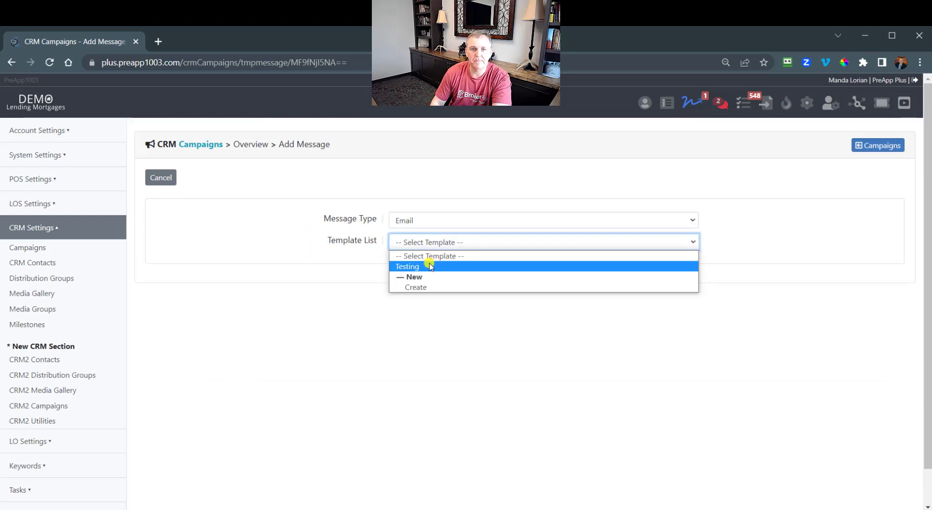
click(429, 265)
Step: Review the email's banner, body, video and footer signature, and add the message to the campaign
scroll(526, 308, down, 4)
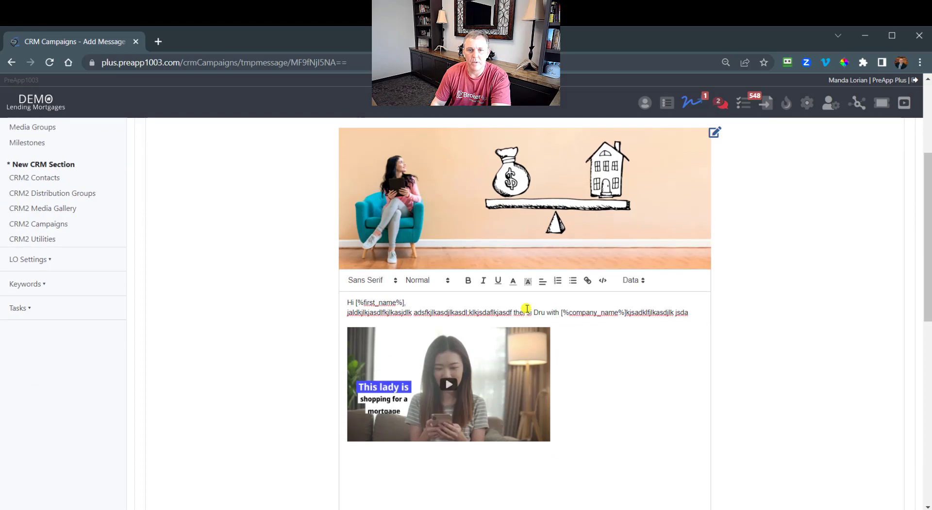
scroll(529, 308, down, 4)
scroll(530, 307, up, 8)
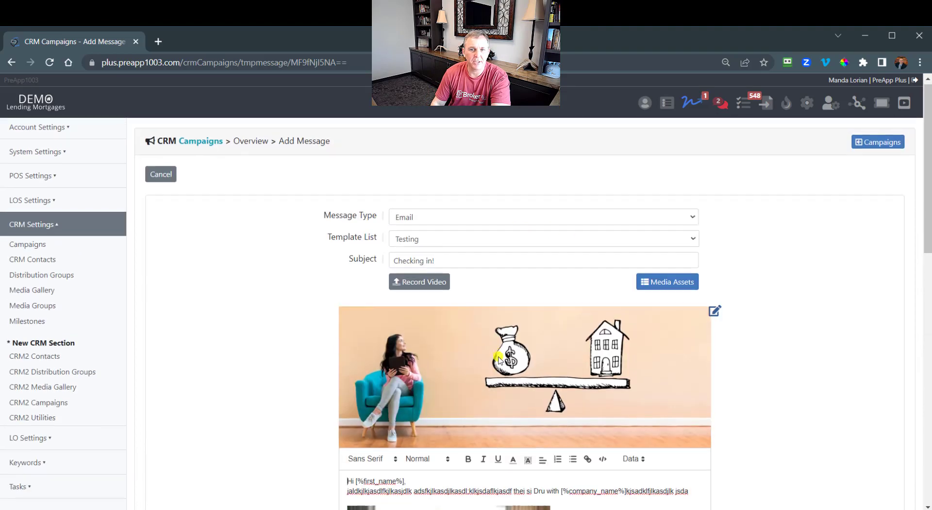
scroll(499, 360, down, 4)
scroll(515, 344, up, 4)
scroll(528, 333, down, 4)
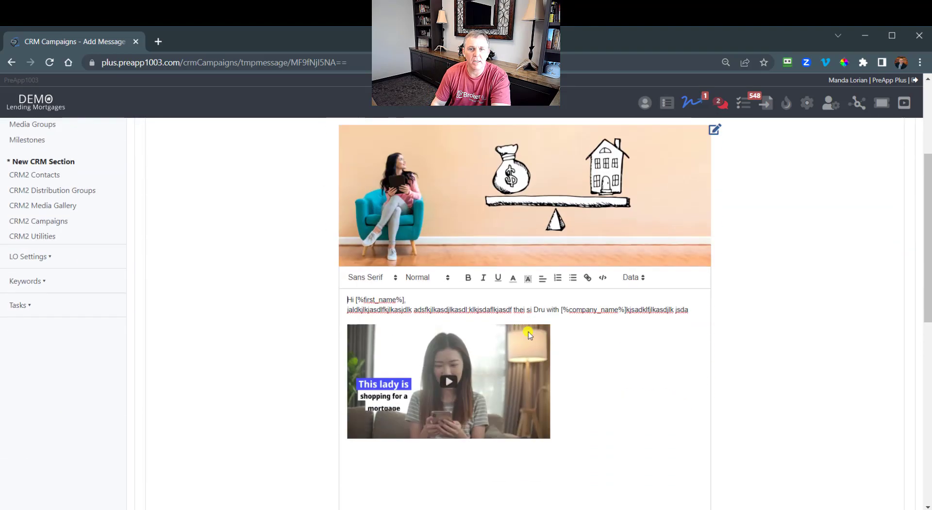
scroll(528, 332, down, 10)
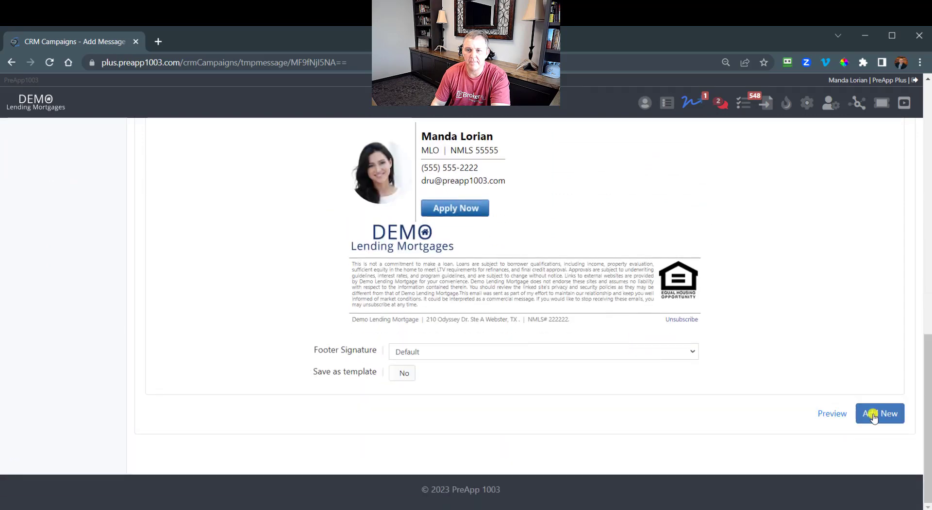
click(875, 417)
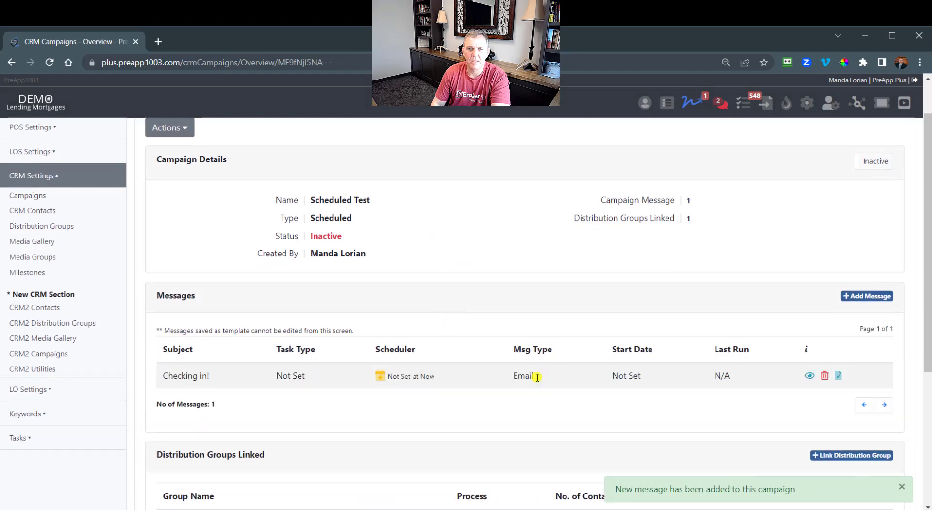
Step: Start a new campaign message of type Text, created from scratch, with the subject "TEsting blajdlkj"
click(867, 296)
click(433, 222)
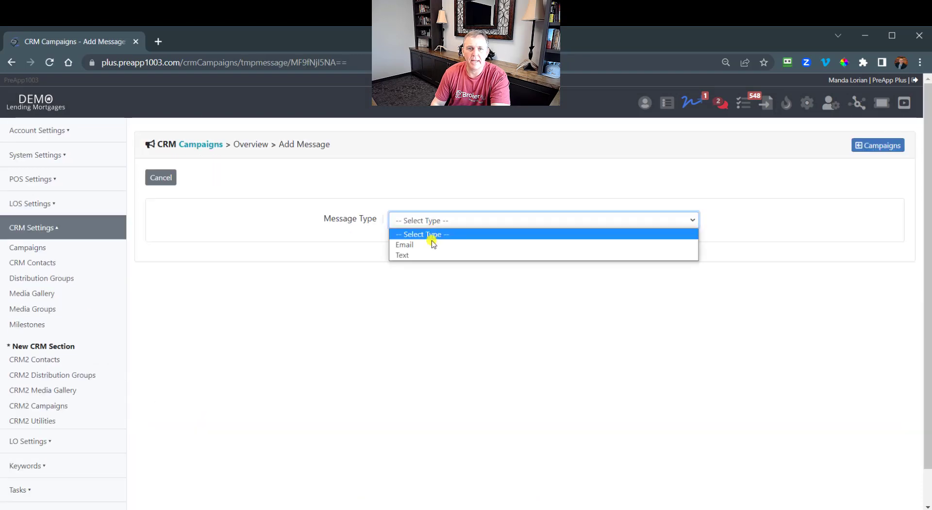
click(421, 255)
click(448, 243)
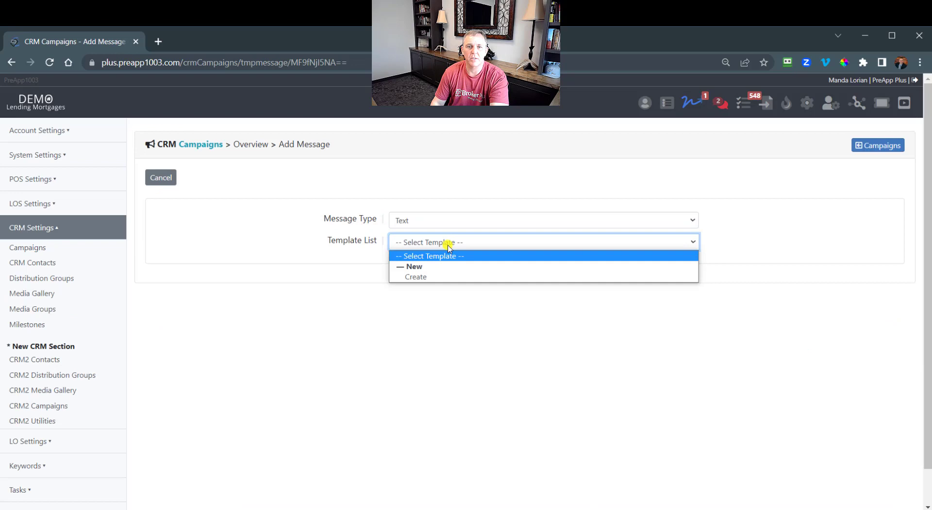
click(431, 277)
click(421, 264)
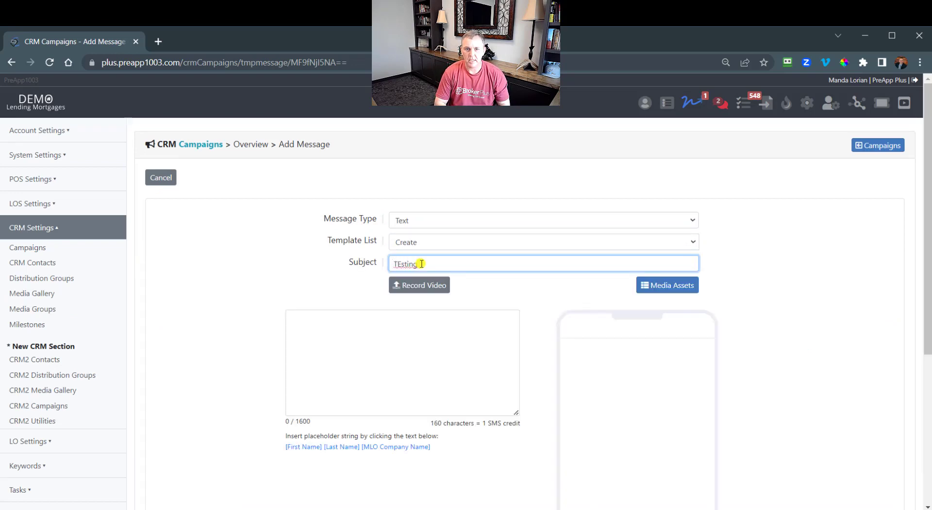
Step: Fill the text message body with random filler characters starting with "adsflakjsdflkjlkasdjflkjal;skdjflkjasd"
click(339, 345)
text(adsflakjsdflkjlkasdjflkjal;skdjflkjasd)
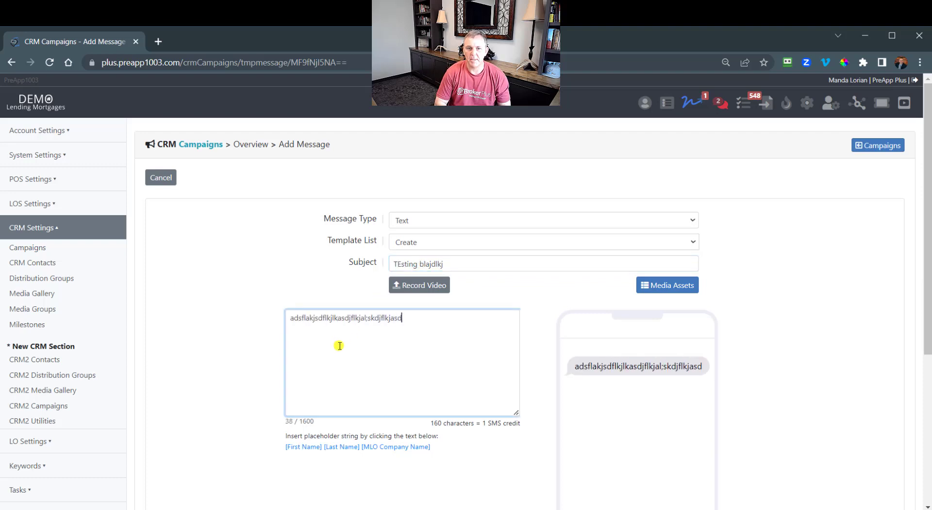
text(lkfjlkasdjflkjasdlkjflkasdjlkjsdalkjsdalkjflkjsdfl;kjdfsa)
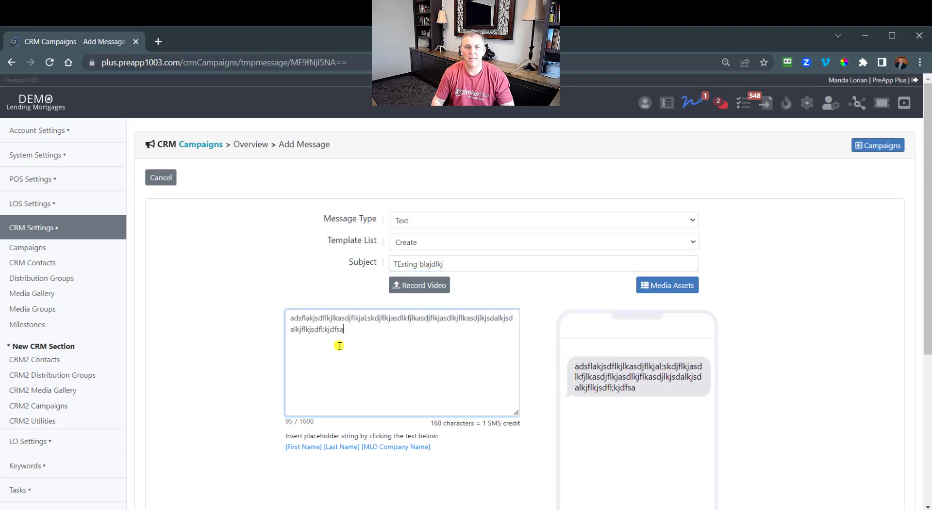
Step: Set the text message to be saved as a template named "Testing Text" and add it to the campaign
scroll(502, 292, down, 5)
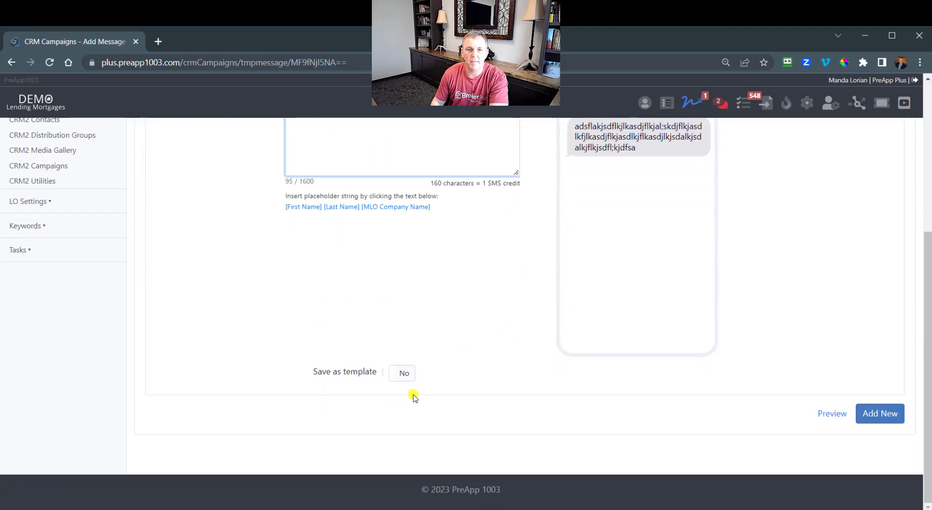
click(401, 373)
click(508, 396)
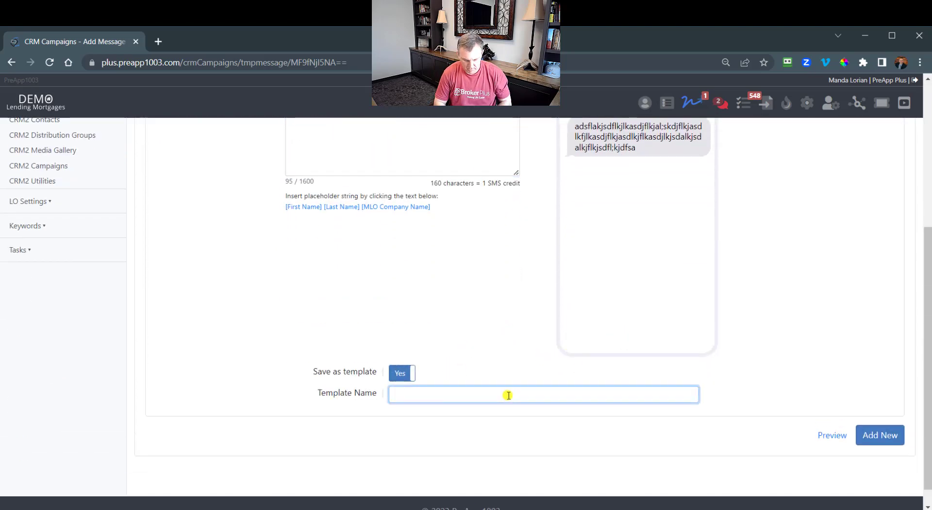
text(Testing Text)
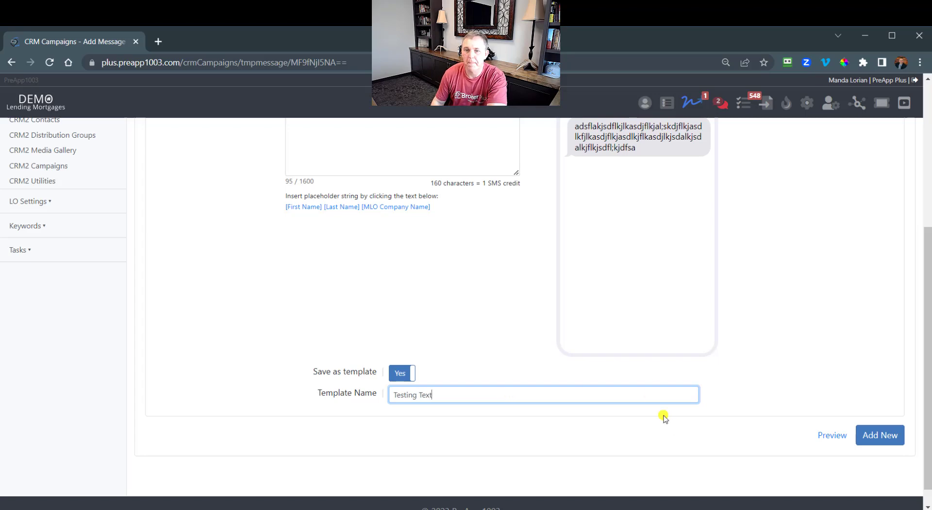
click(891, 436)
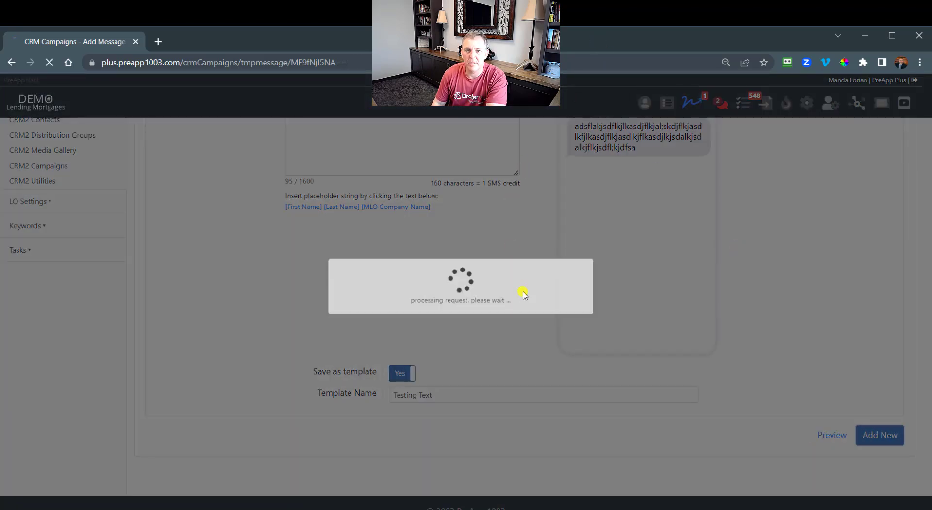
Step: Add another Email message based on the Testing template to the campaign, keeping the default footer signature
scroll(558, 293, down, 2)
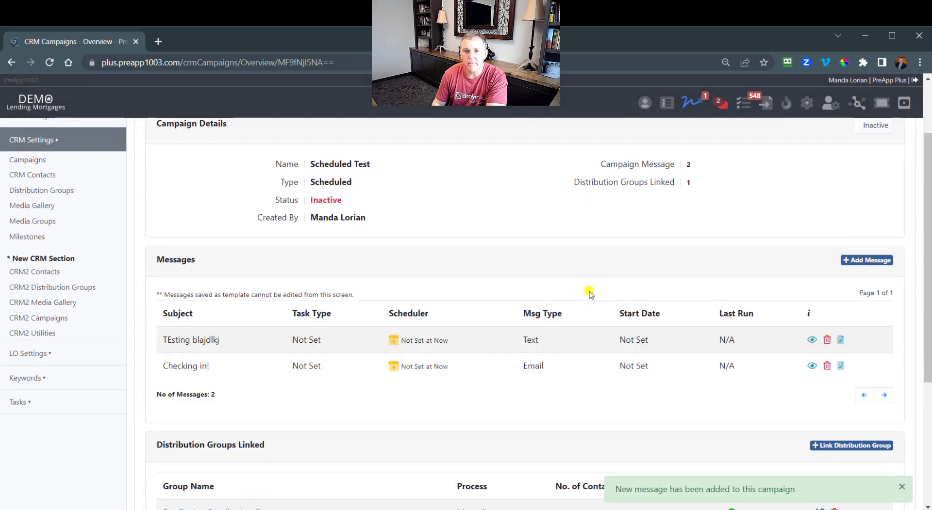
scroll(655, 289, down, 1)
click(854, 225)
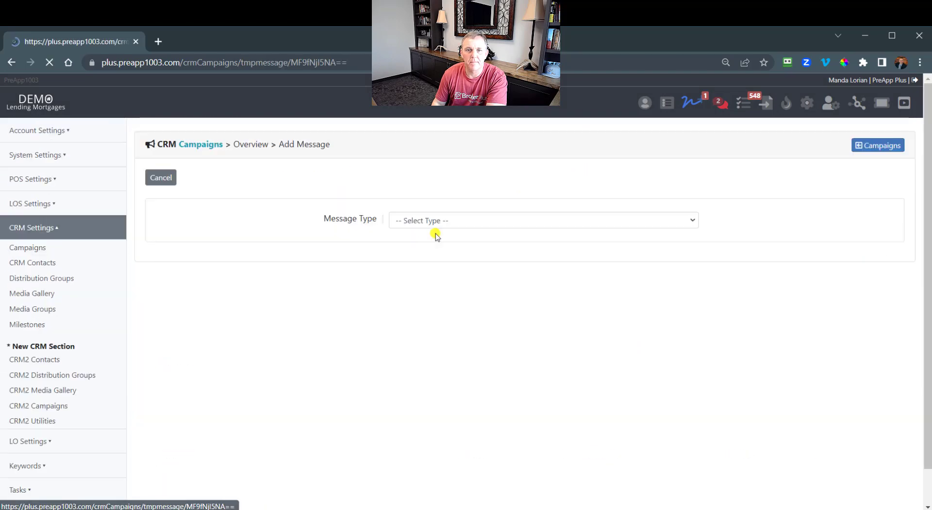
click(401, 220)
click(427, 245)
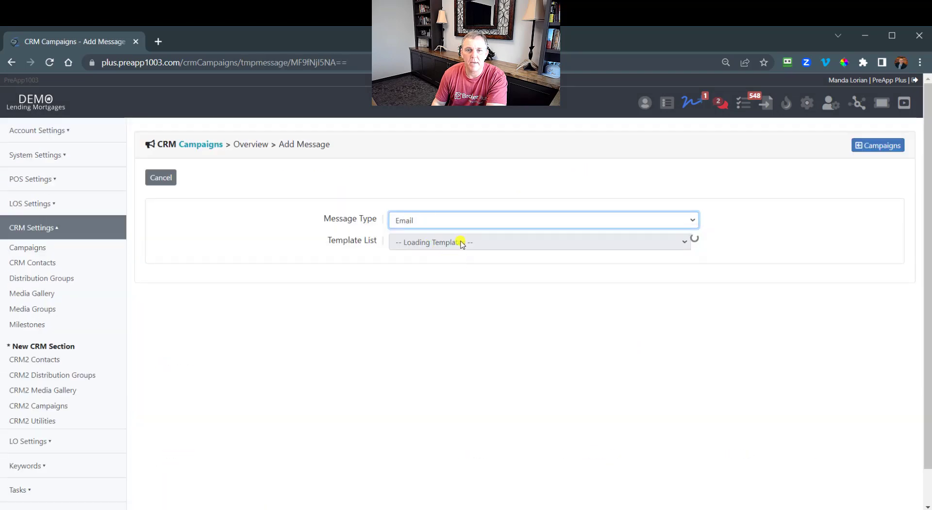
click(442, 247)
click(429, 265)
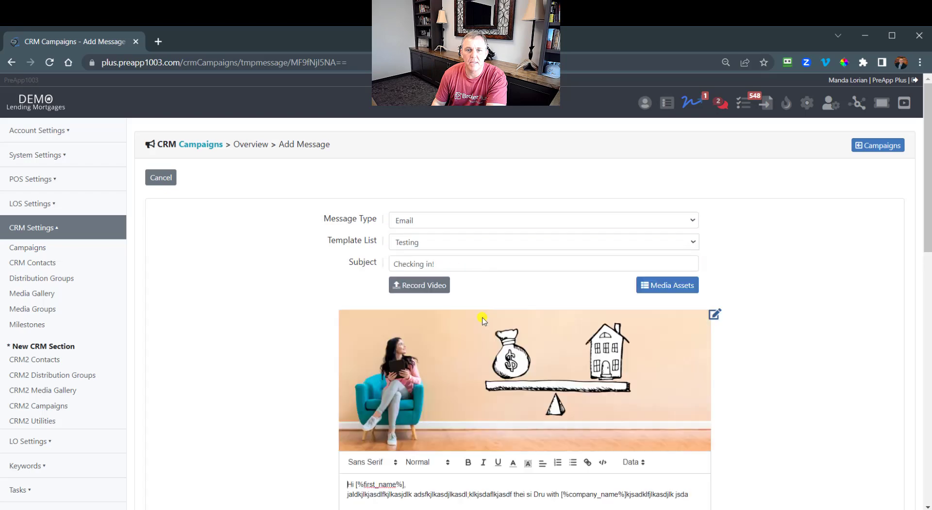
scroll(509, 305, down, 12)
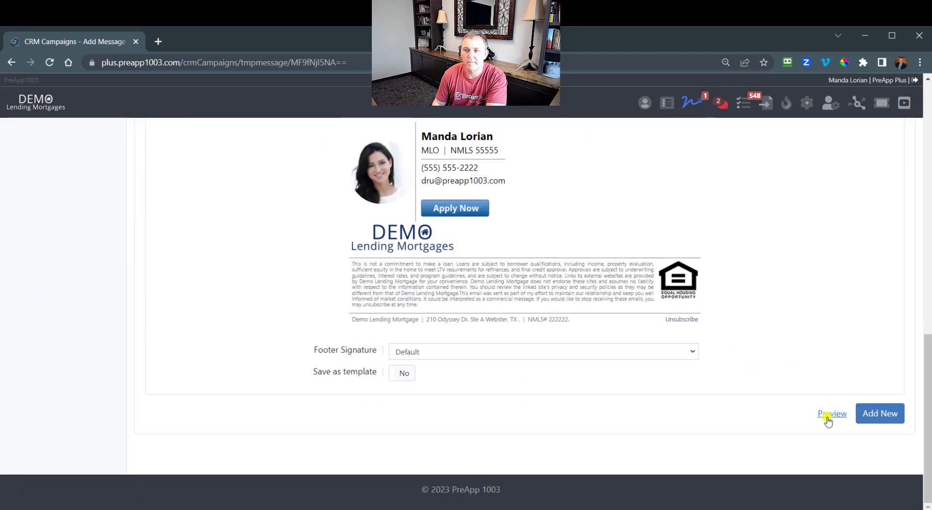
click(871, 414)
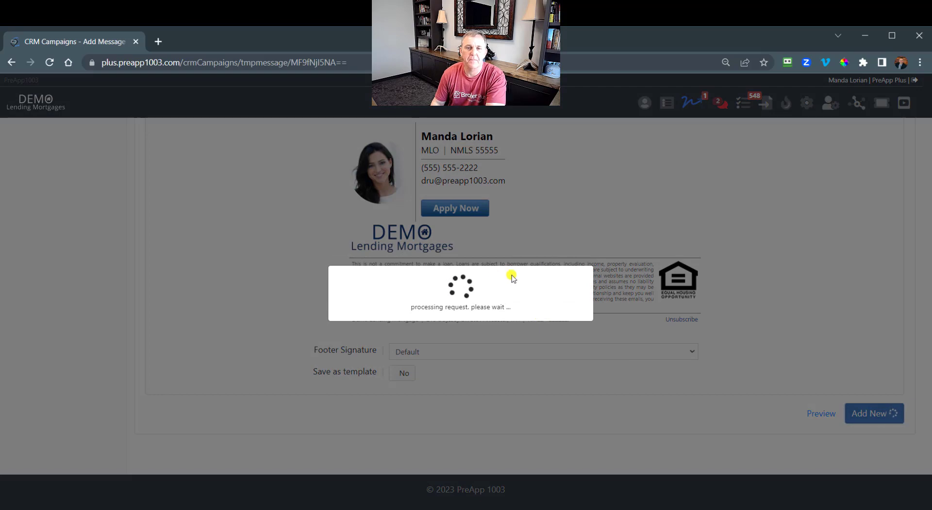
Step: Open the scheduler of the first email in the campaign's message list and close it without setting a schedule
scroll(487, 286, down, 4)
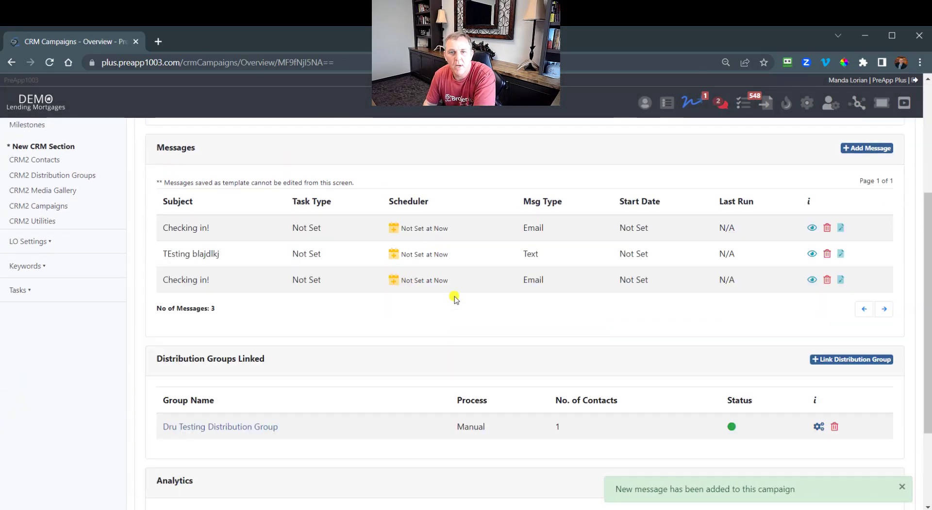
click(393, 229)
click(748, 99)
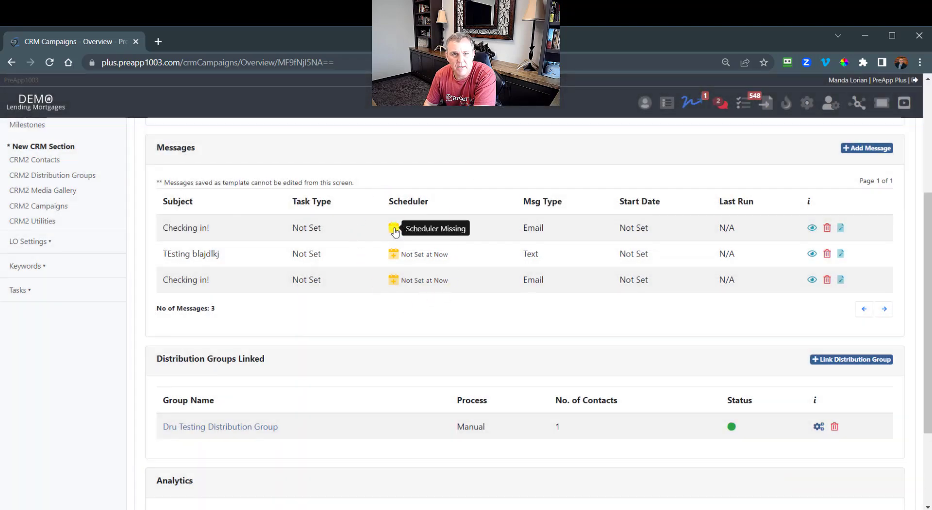
scroll(402, 284, up, 1)
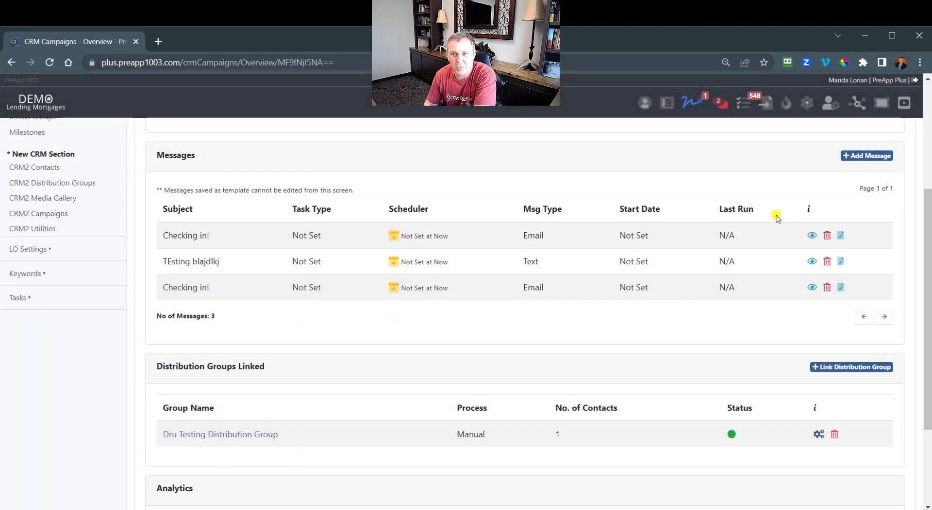
Step: Switch the Scheduled Test campaign's status to Active in its campaign details
scroll(825, 209, up, 4)
click(879, 213)
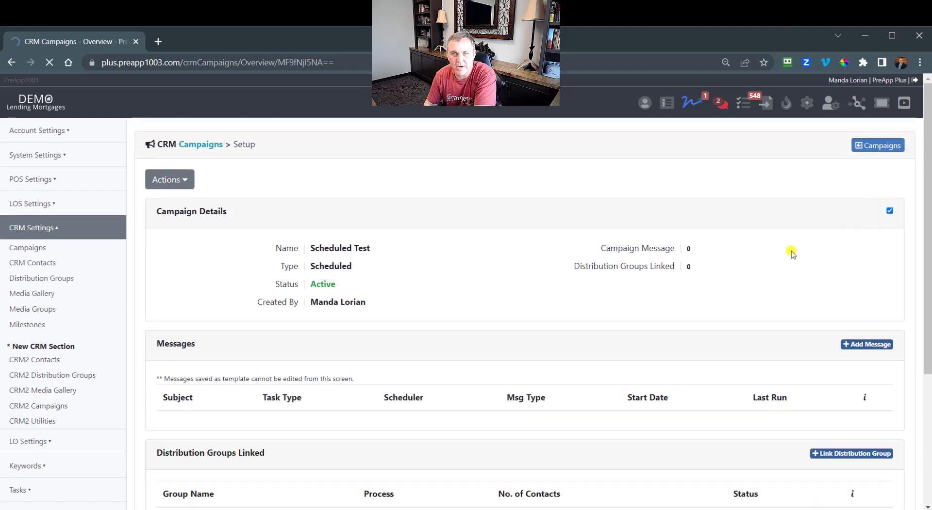
Step: Schedule the first "Checking in!" email in the message list as Send Now and add the task
scroll(786, 250, down, 5)
scroll(507, 267, up, 2)
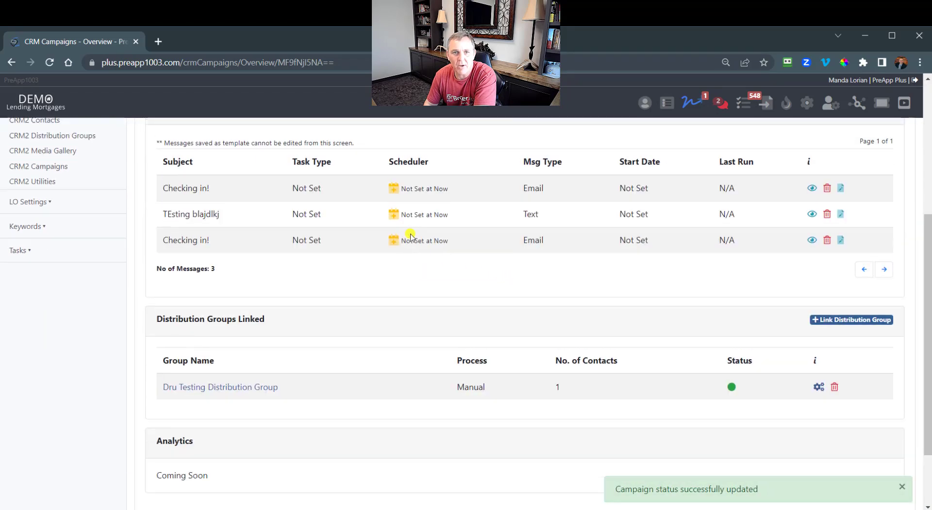
click(456, 273)
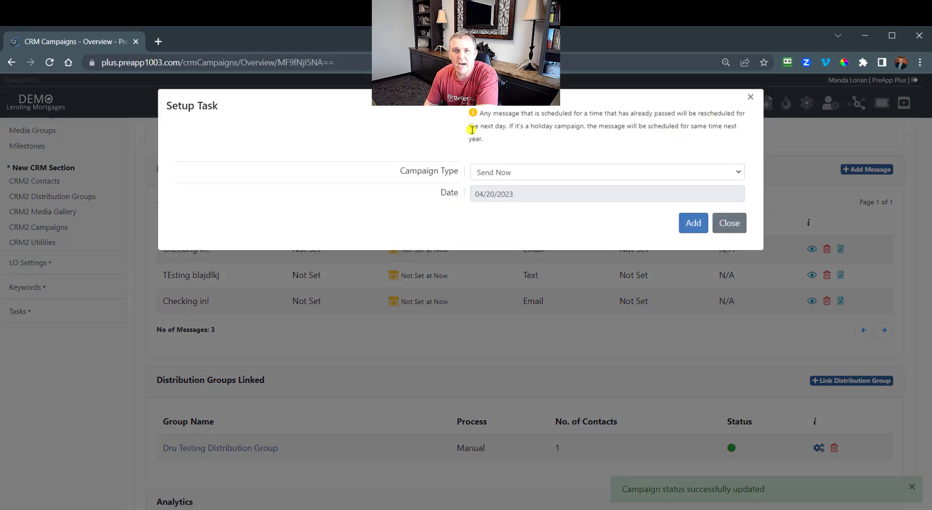
click(522, 174)
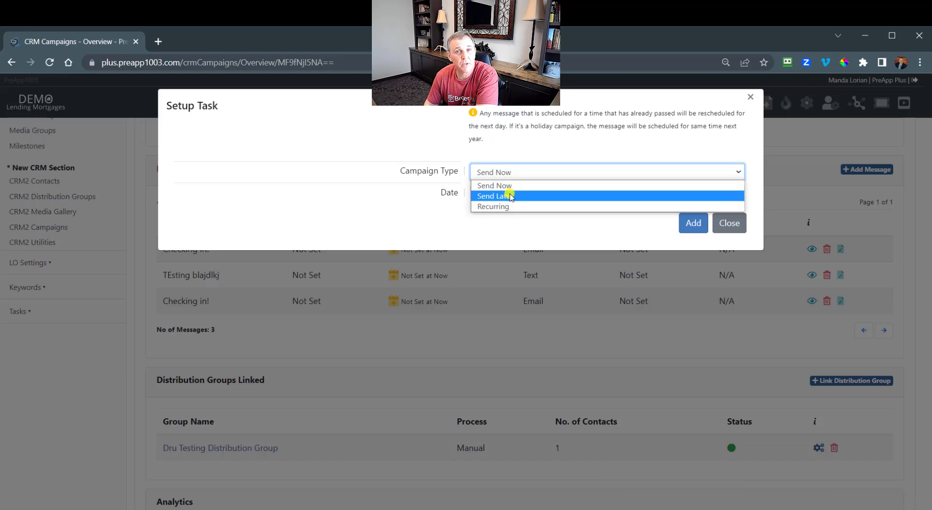
click(511, 186)
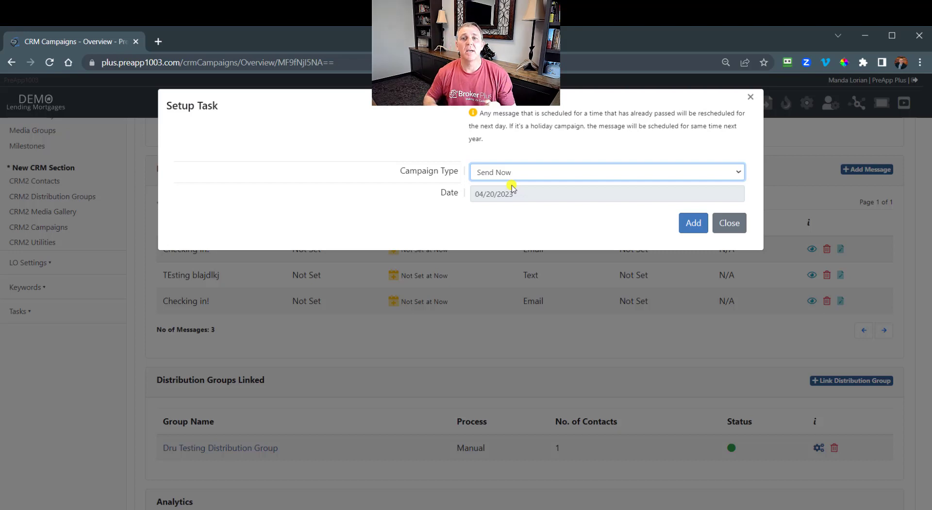
click(689, 224)
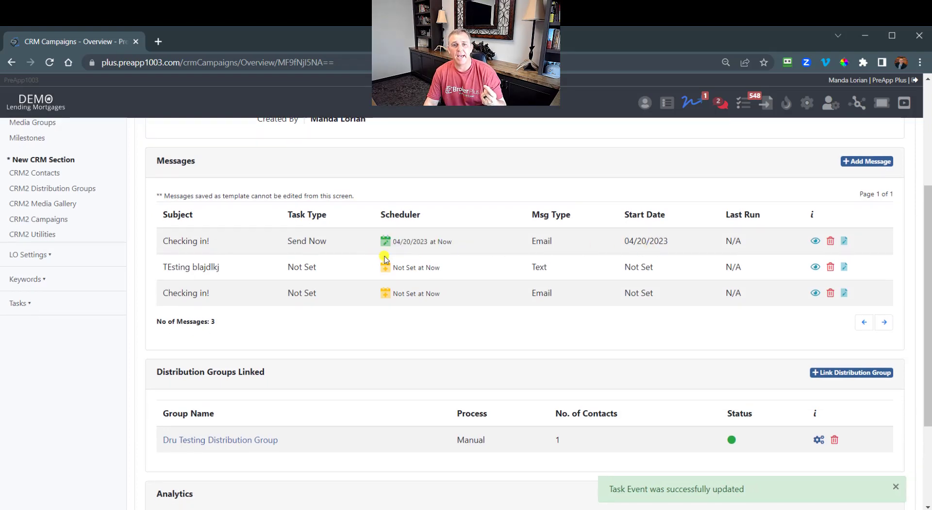
Step: Reopen the first email's scheduler, read the note about messages scheduled for a time already passed, and close it
click(386, 243)
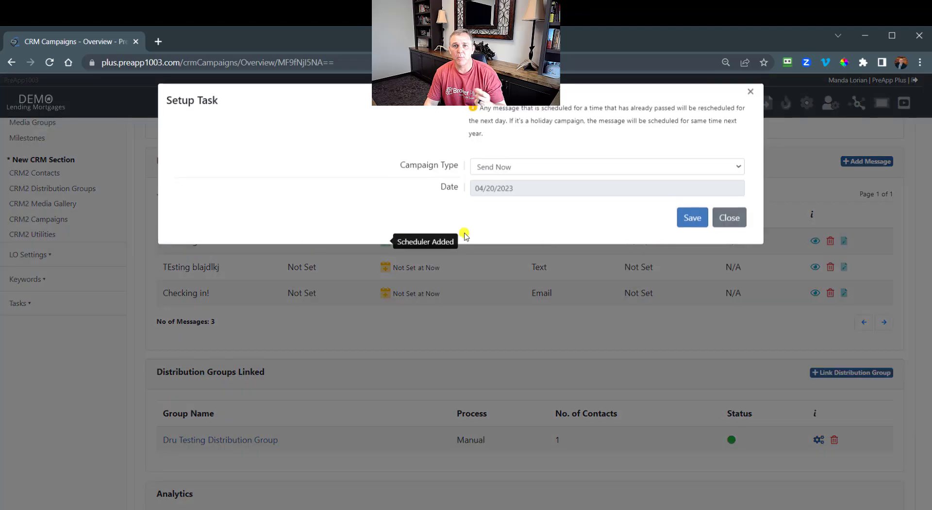
drag(481, 115, 709, 138)
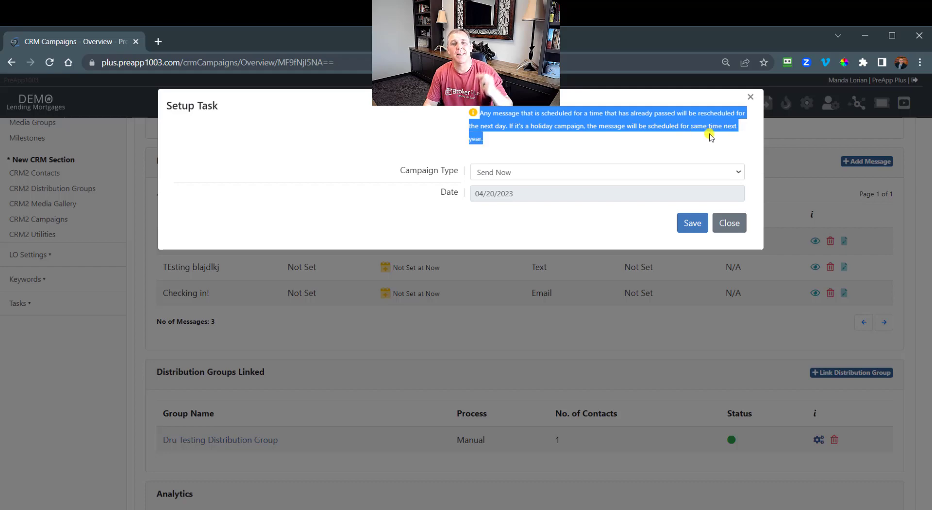
click(750, 97)
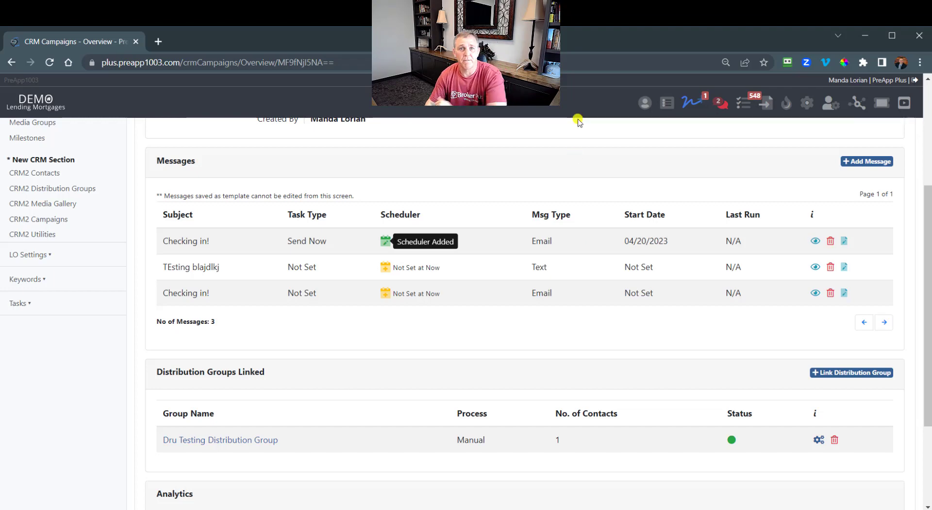
Step: Open the text message's scheduler and set it to Send Later with the date 04/21/2023
click(385, 267)
click(517, 176)
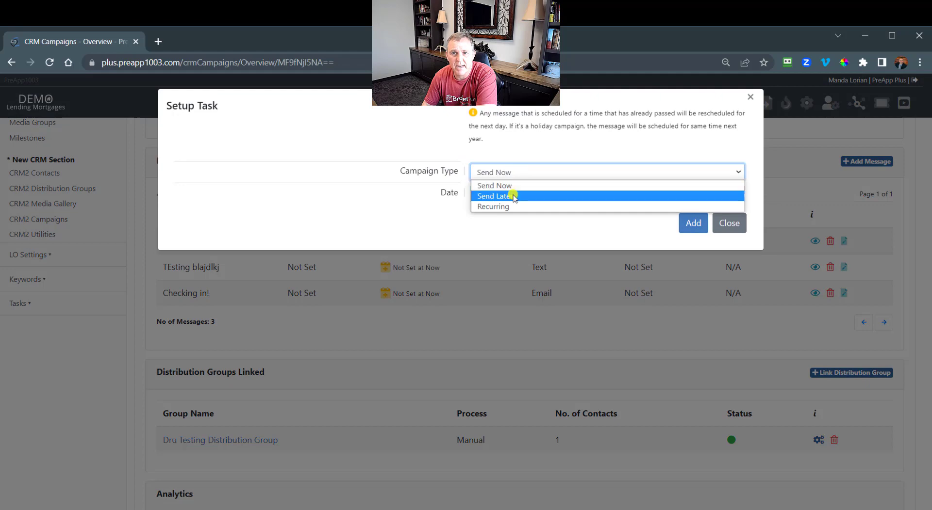
click(514, 194)
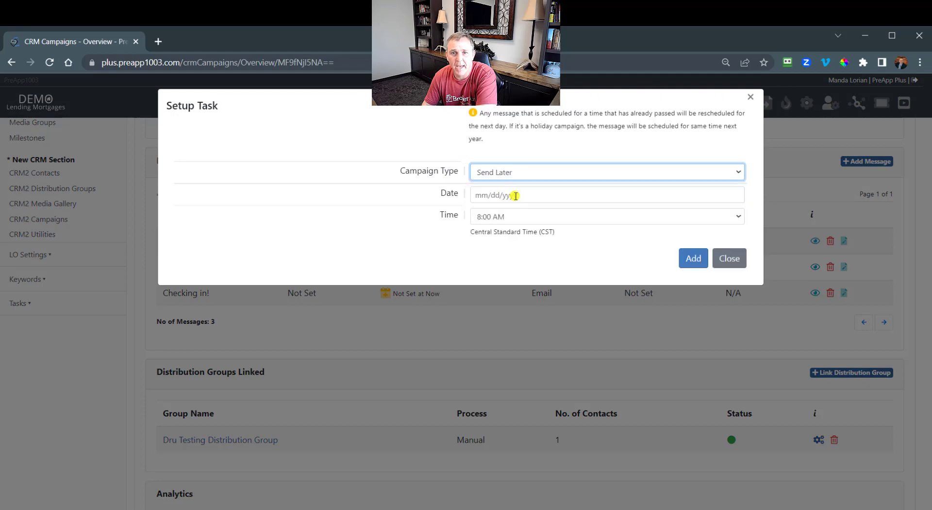
click(515, 195)
click(559, 296)
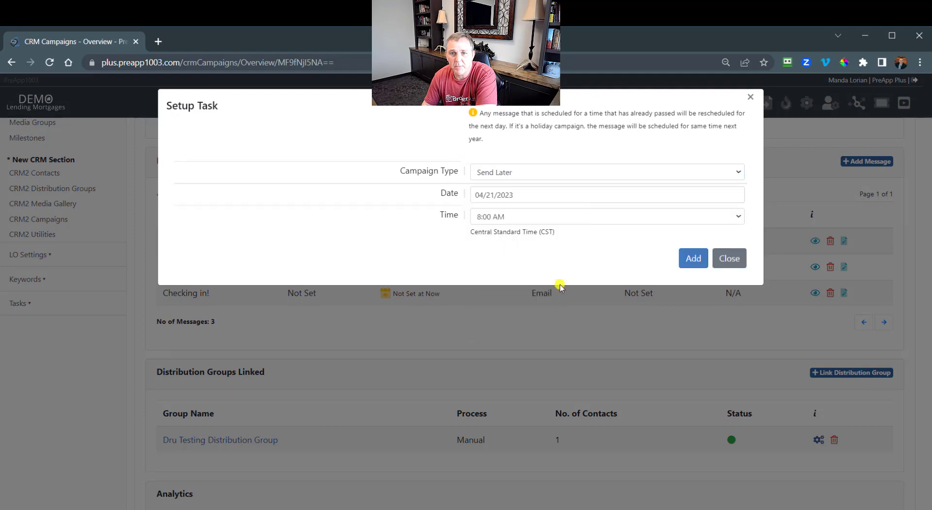
Step: Set the text message's send time to 10:00 AM and add the schedule
click(530, 217)
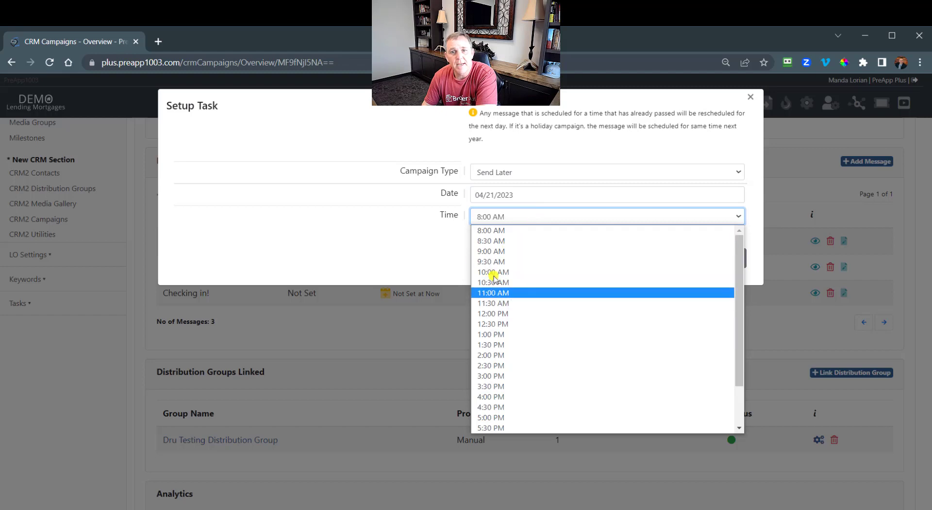
click(496, 232)
click(516, 218)
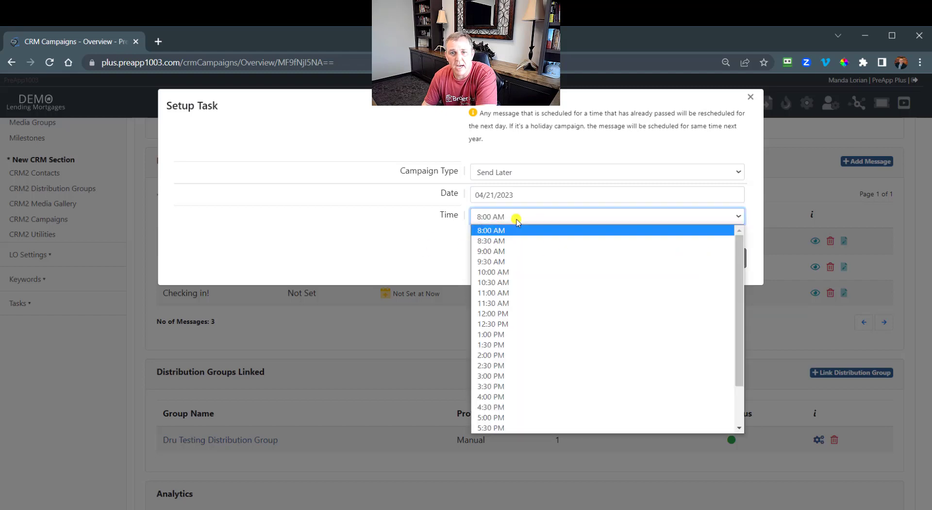
click(498, 252)
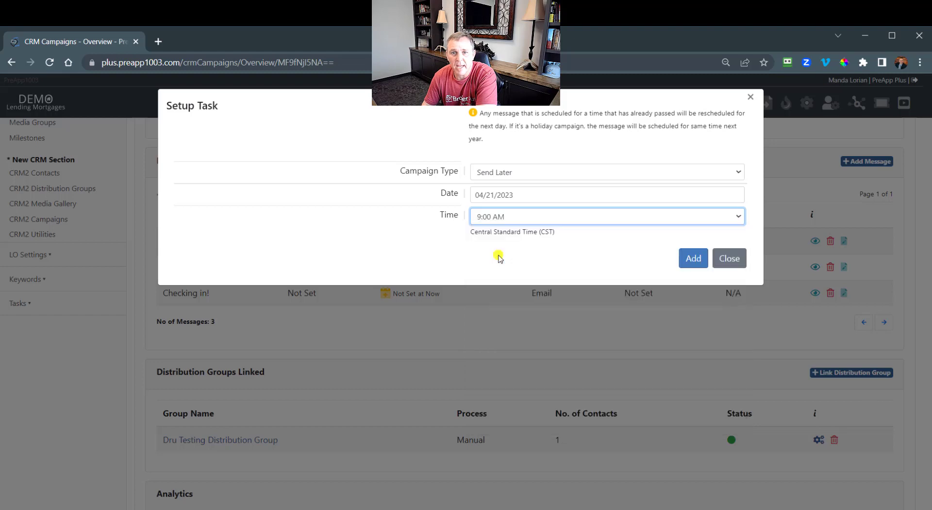
click(515, 223)
click(508, 272)
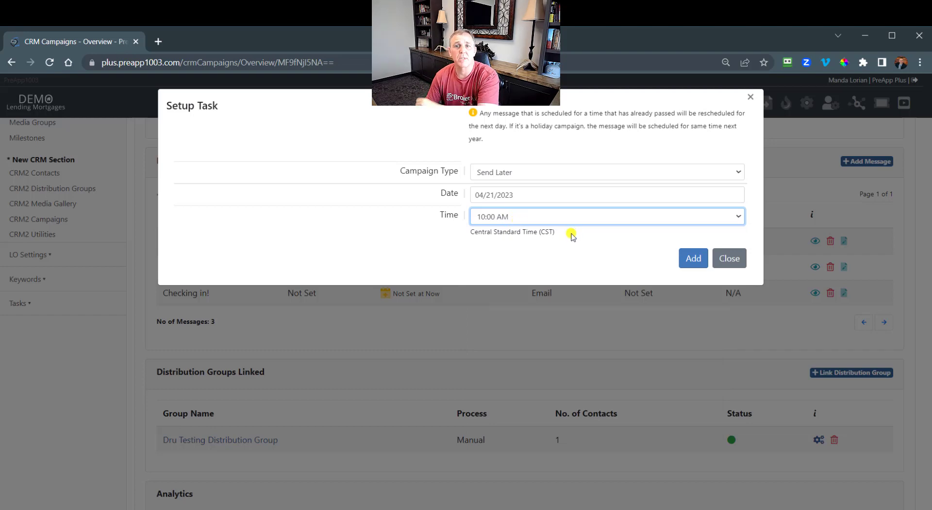
click(677, 268)
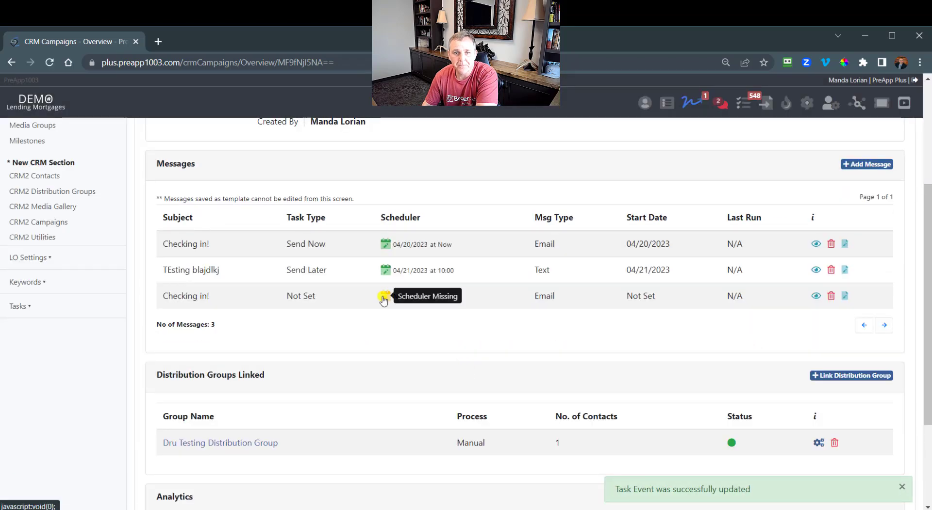
Step: Set the last "Checking in!" email's scheduler to Recurring, repeating every 1 year with a start date of 04/28/2023
click(383, 300)
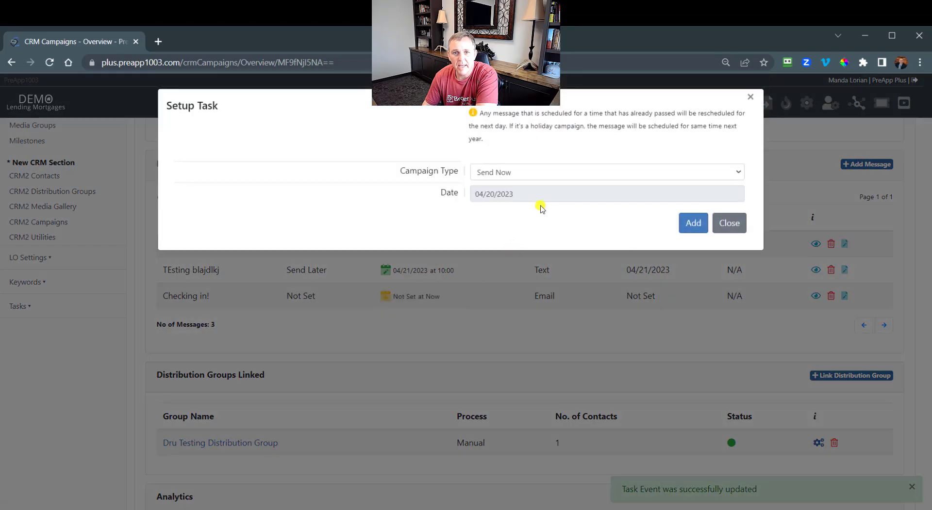
click(532, 171)
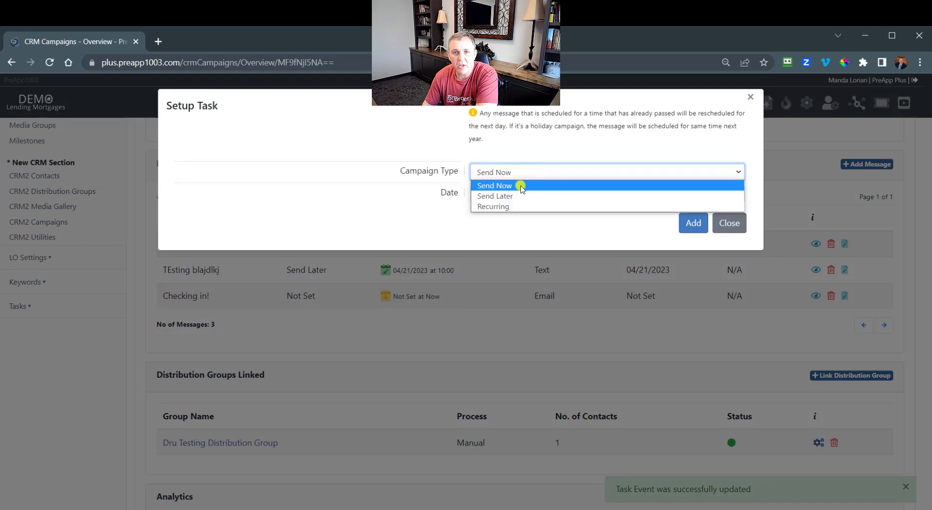
click(496, 207)
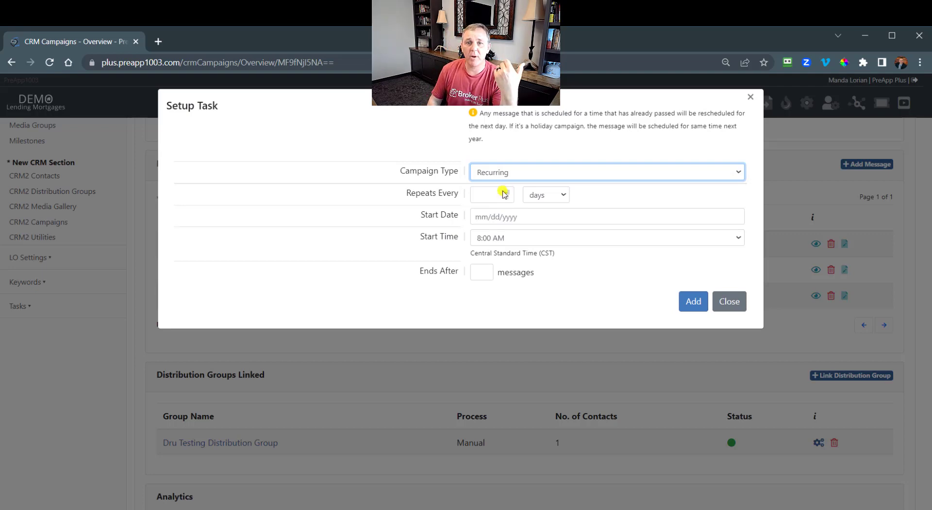
click(504, 195)
click(557, 194)
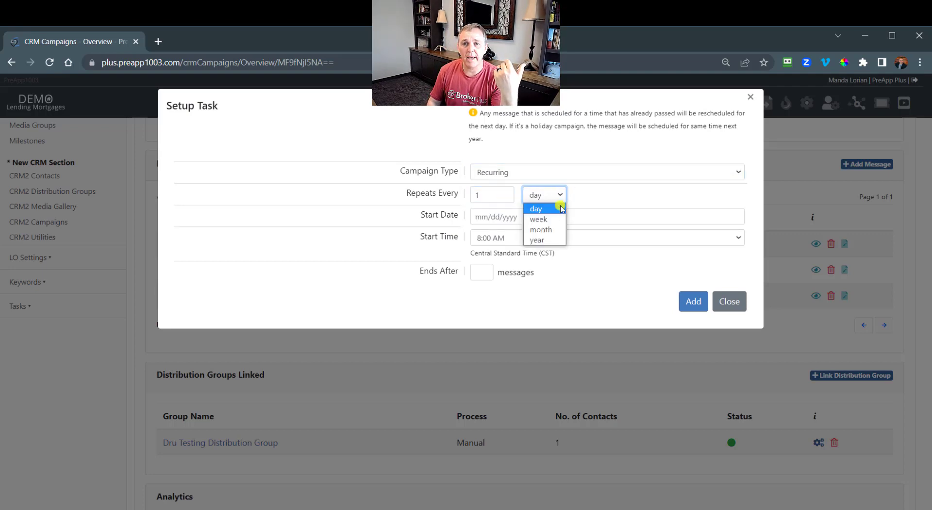
click(550, 240)
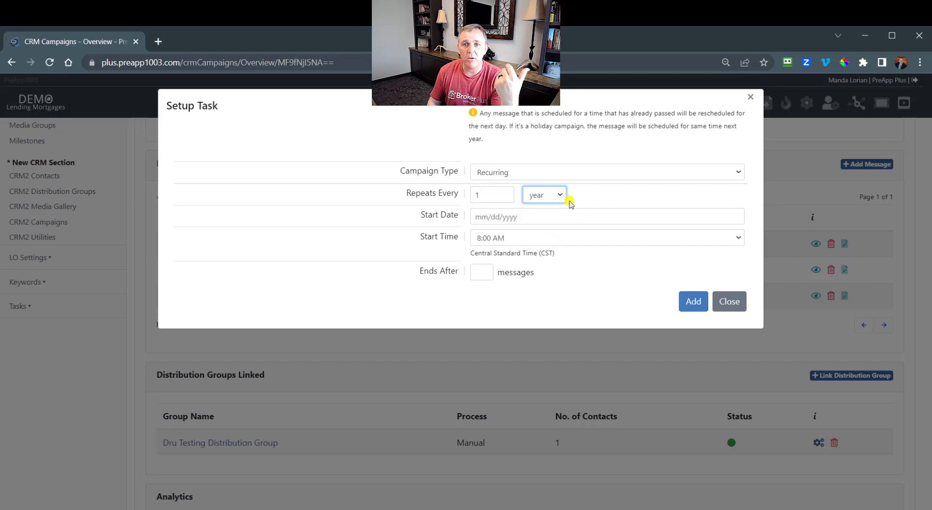
click(563, 197)
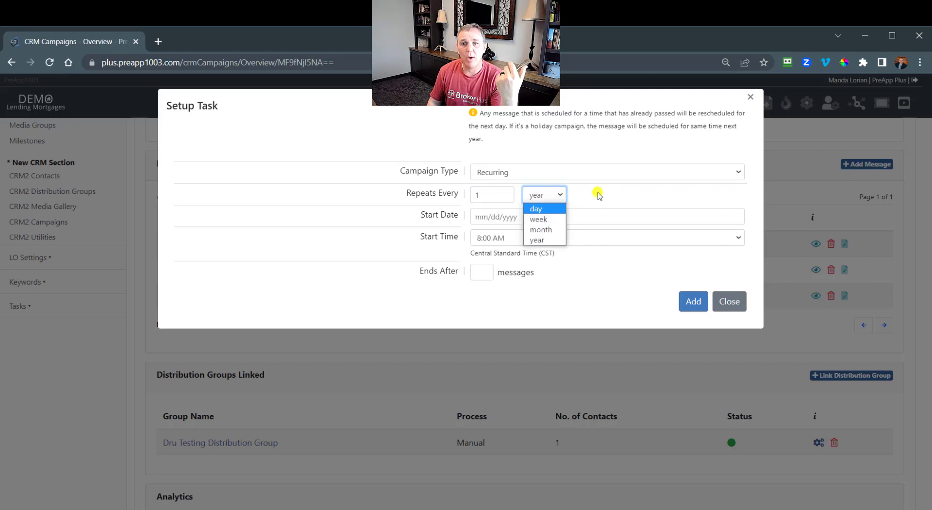
click(582, 193)
click(514, 218)
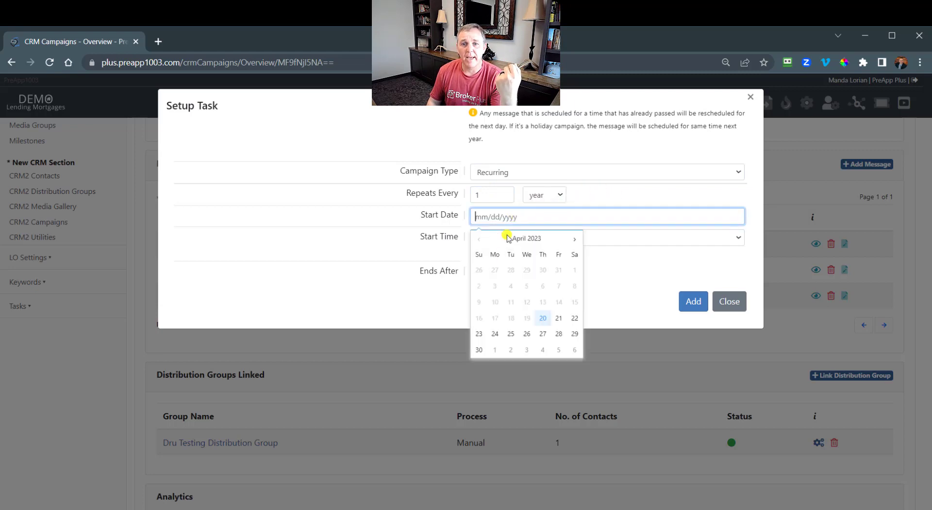
click(559, 334)
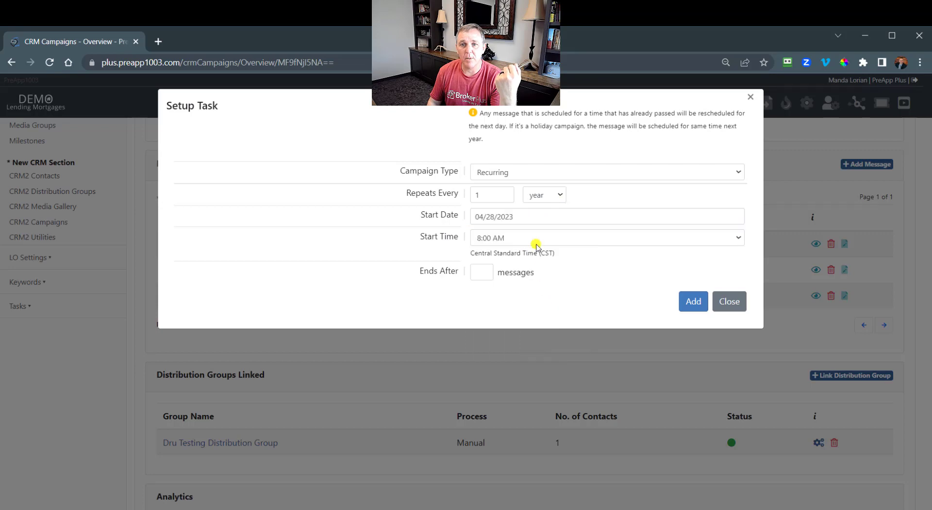
Step: Change the recurring email's repeat unit to month, with a start time of 10:00 AM and an end after 10 messages
click(560, 197)
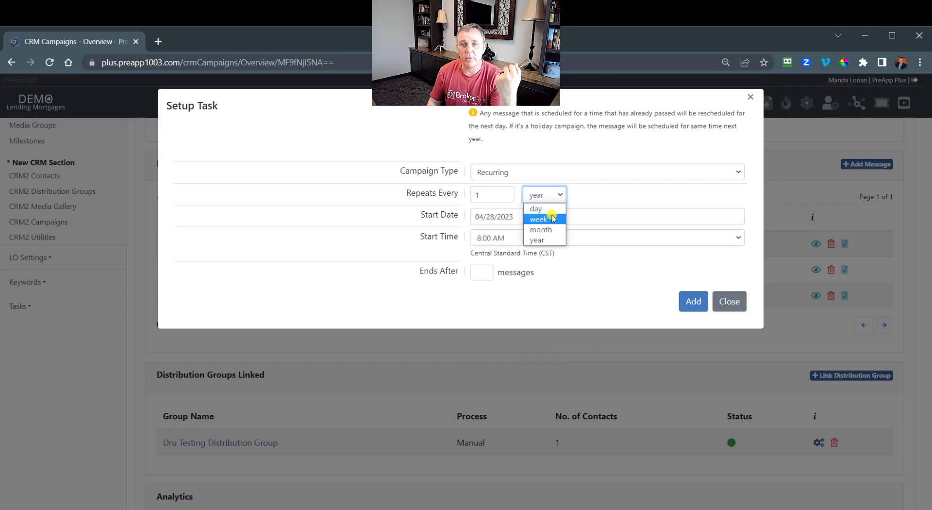
click(540, 229)
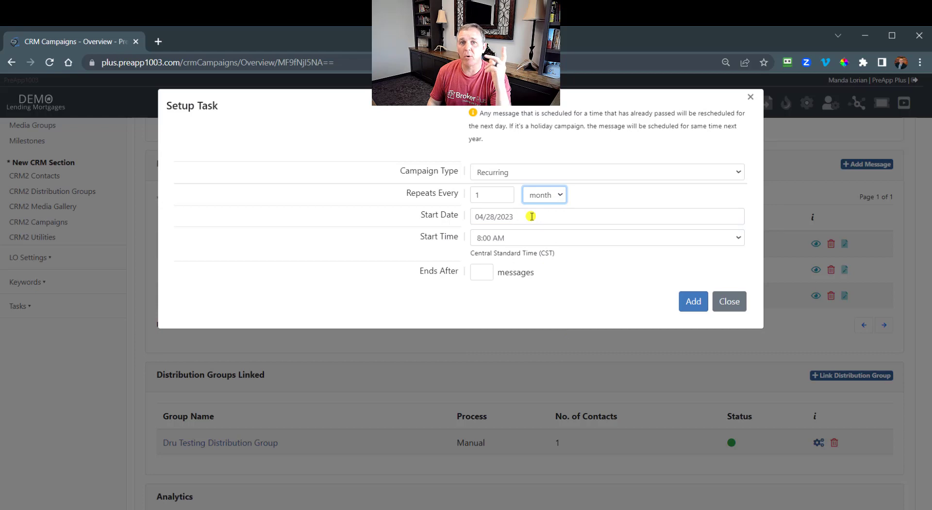
click(508, 239)
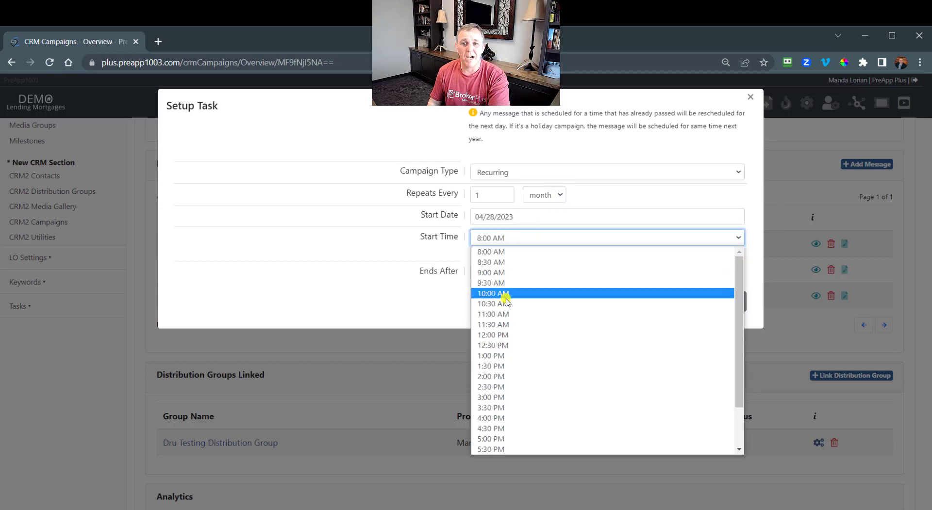
click(507, 301)
click(488, 273)
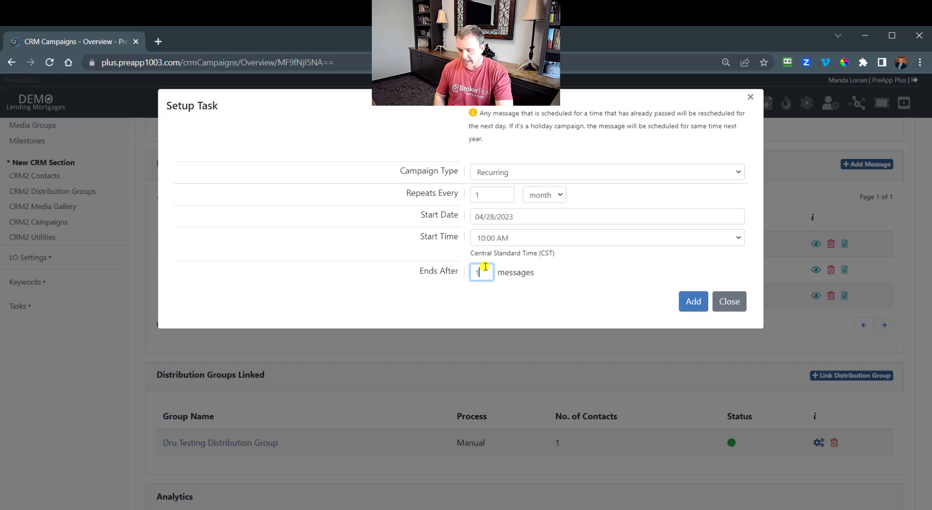
click(557, 277)
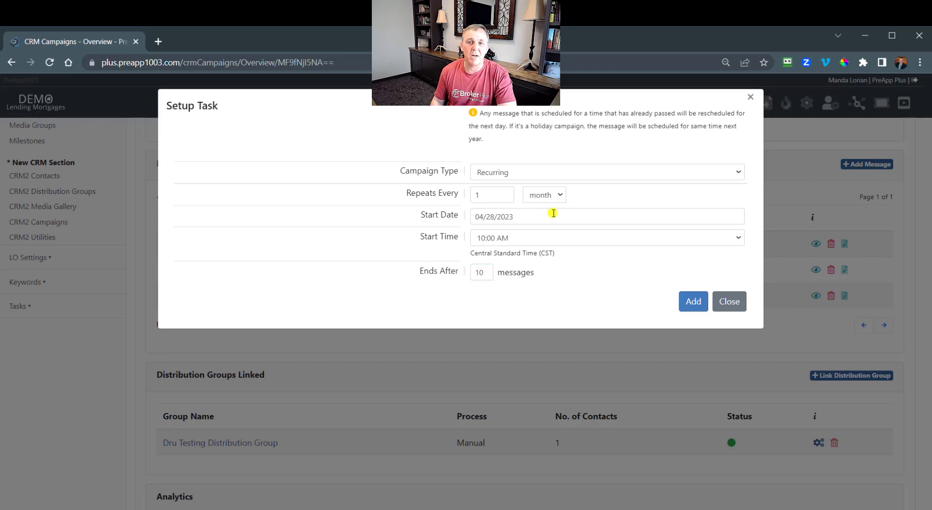
Step: Change the recurring email's repetition to every 1 week and add the schedule
click(556, 199)
click(547, 216)
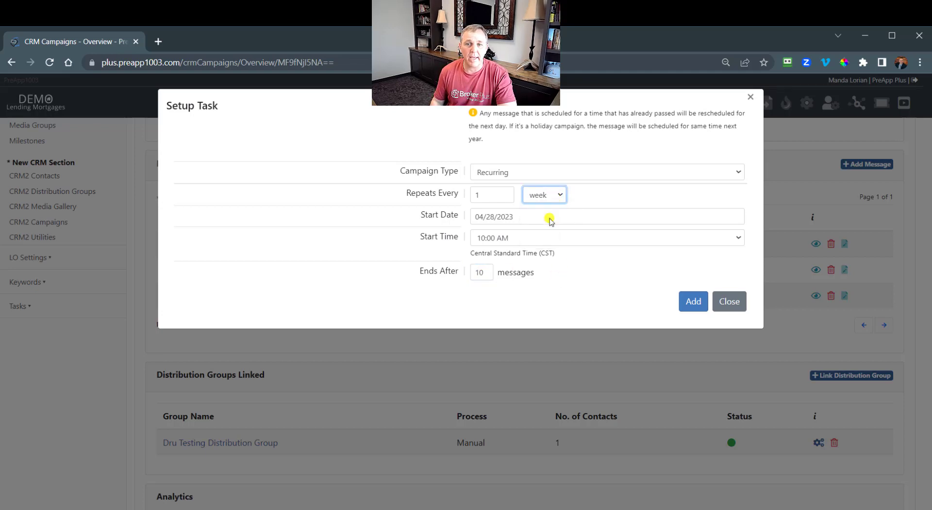
click(486, 197)
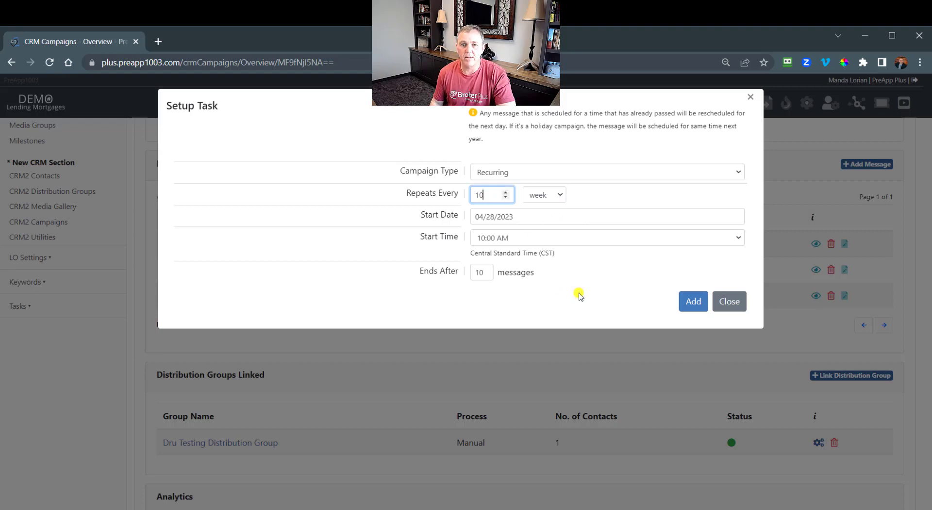
drag(500, 195, 467, 195)
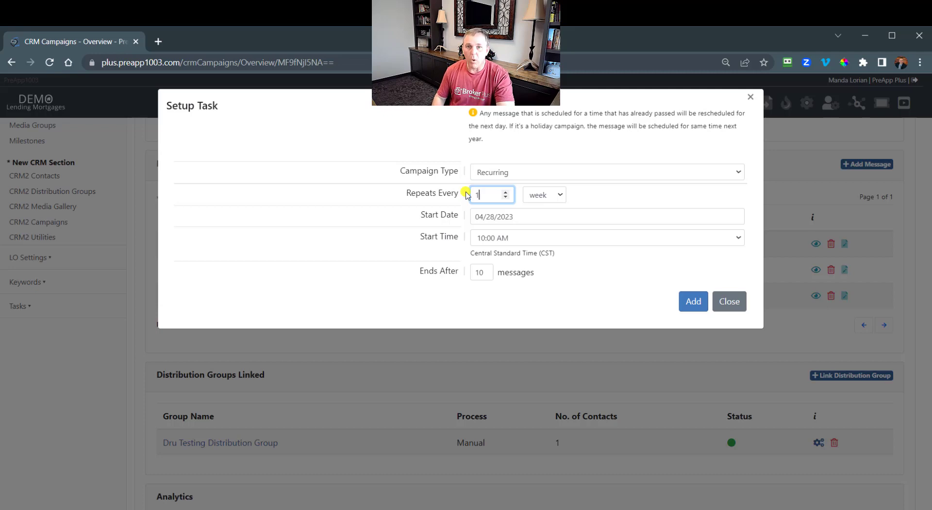
click(598, 272)
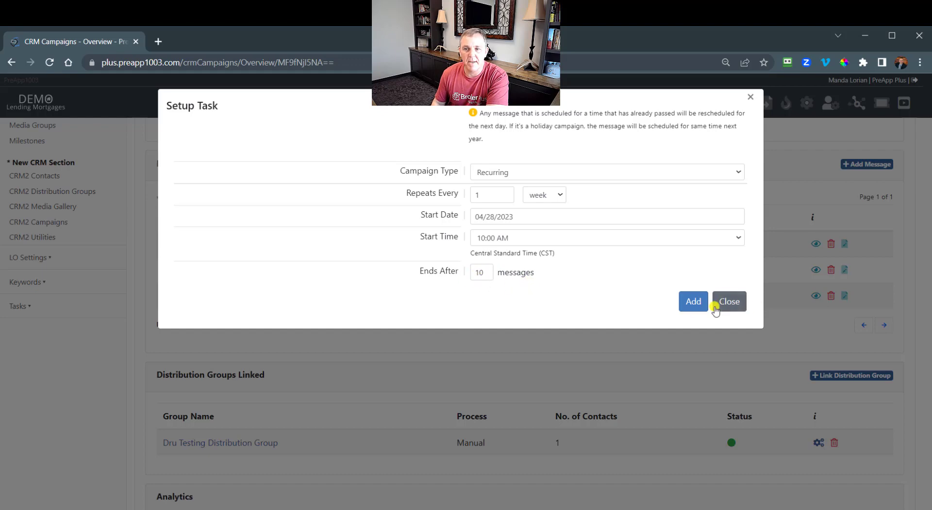
click(691, 301)
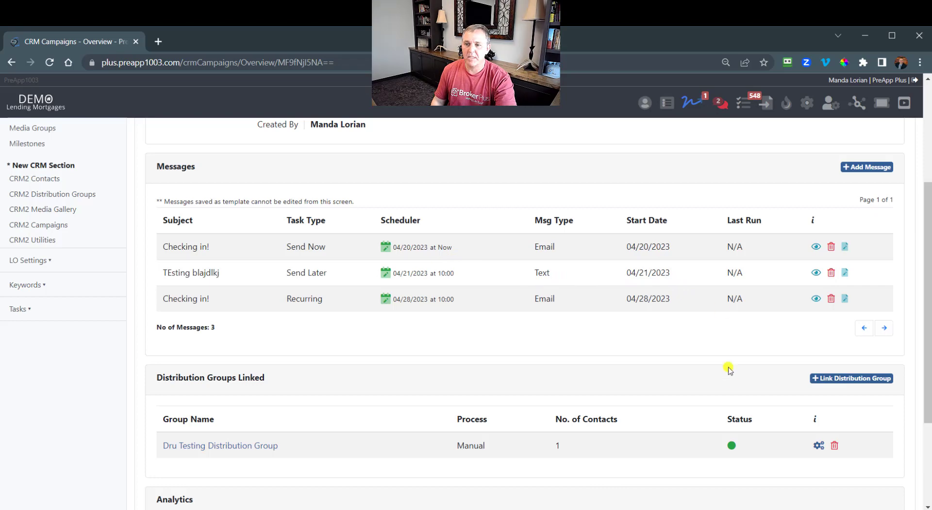
Step: Review the campaign's linked group and analytics sections, preview the first "Checking in!" email, and return to the campaign details
scroll(659, 425, down, 3)
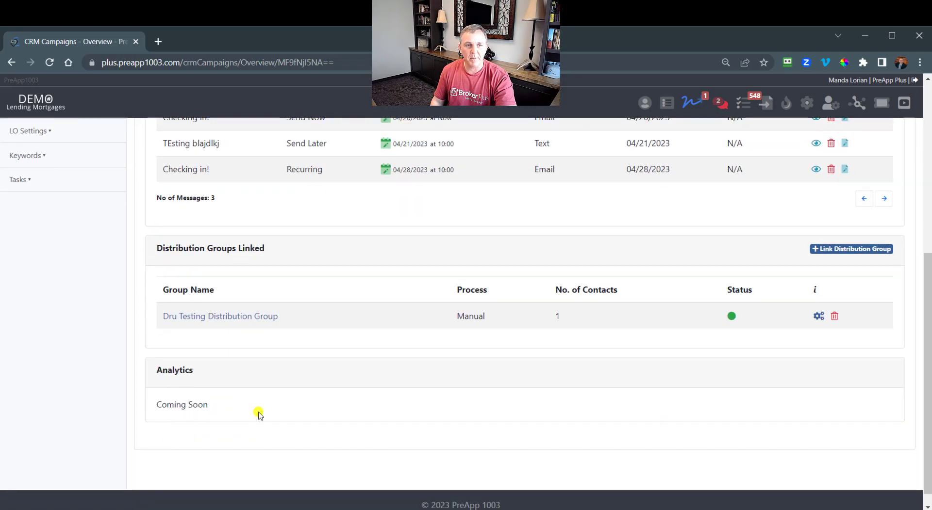
scroll(384, 393, up, 3)
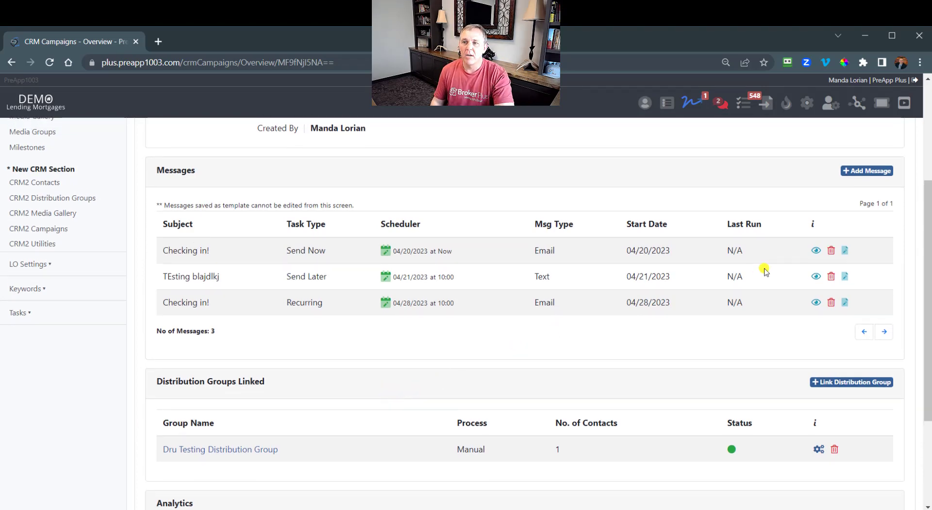
click(816, 251)
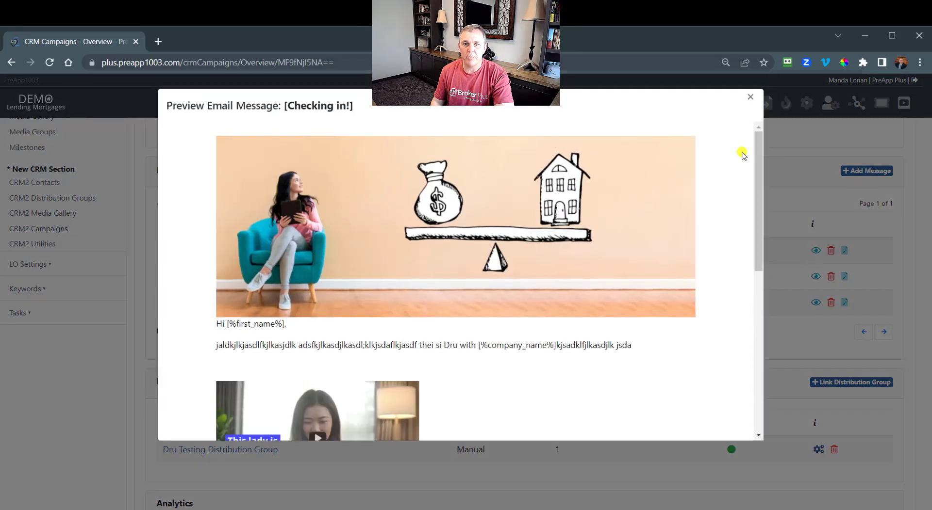
scroll(640, 213, down, 5)
scroll(659, 275, up, 5)
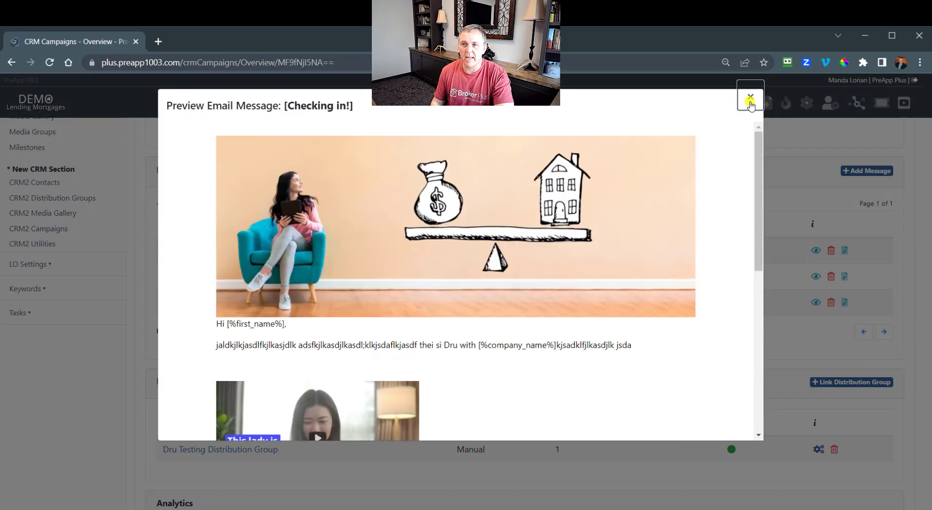
click(749, 97)
scroll(812, 228, up, 3)
scroll(806, 227, up, 1)
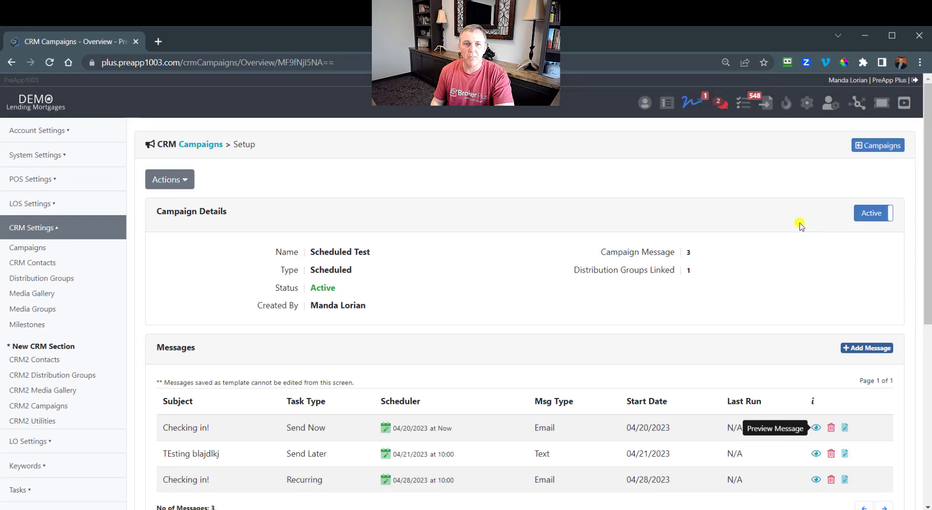